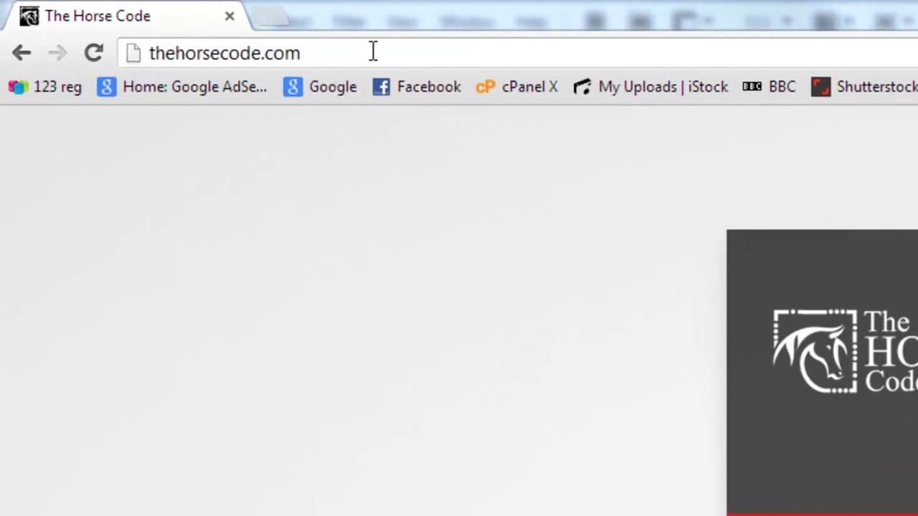
- Append /wp-admin to thehorsecode.com in Chrome's address bar and load the login page
{"action": "left_click", "coordinate": [154, 21]}
{"action": "left_click", "coordinate": [403, 59]}
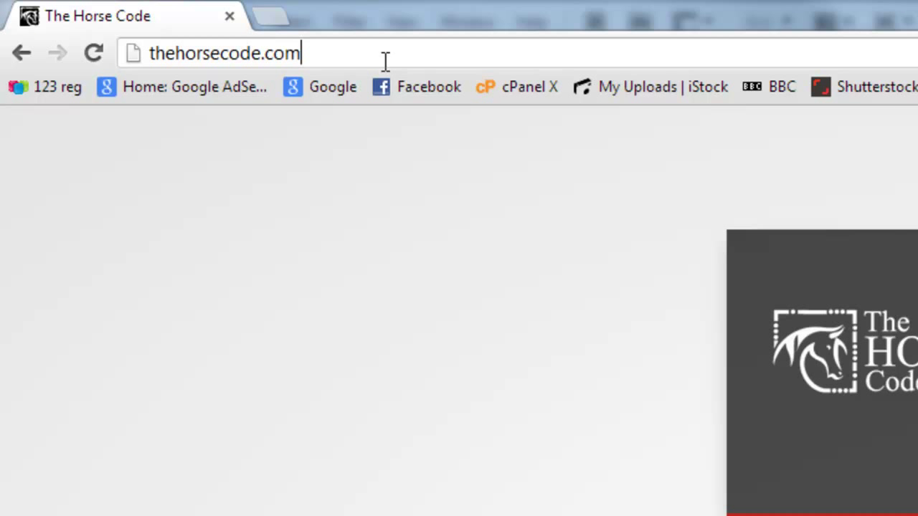
{"action": "type", "text": "/w"}
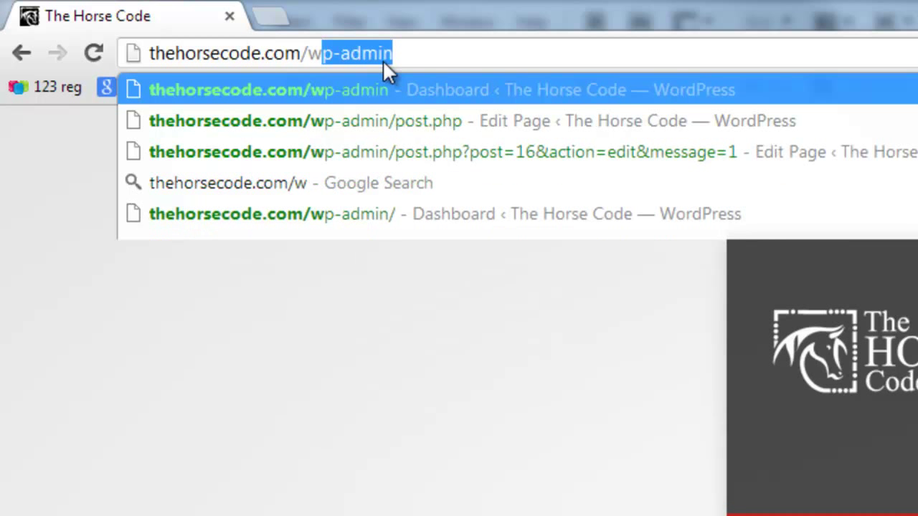
{"action": "type", "text": "p-admin"}
{"action": "key", "text": "Return"}
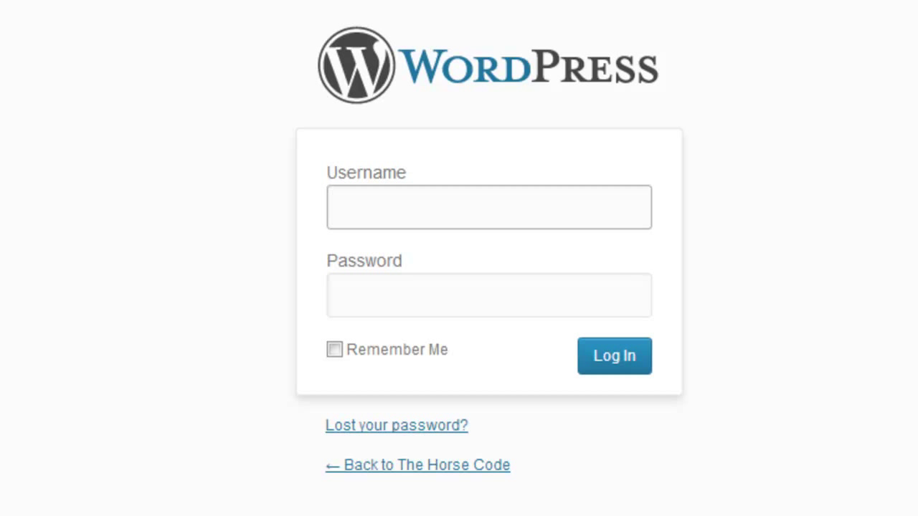
- Log in to WordPress with the administrator username and the account password
{"action": "type", "text": "admin"}
{"action": "key", "text": "Tab"}
{"action": "type", "text": "******"}
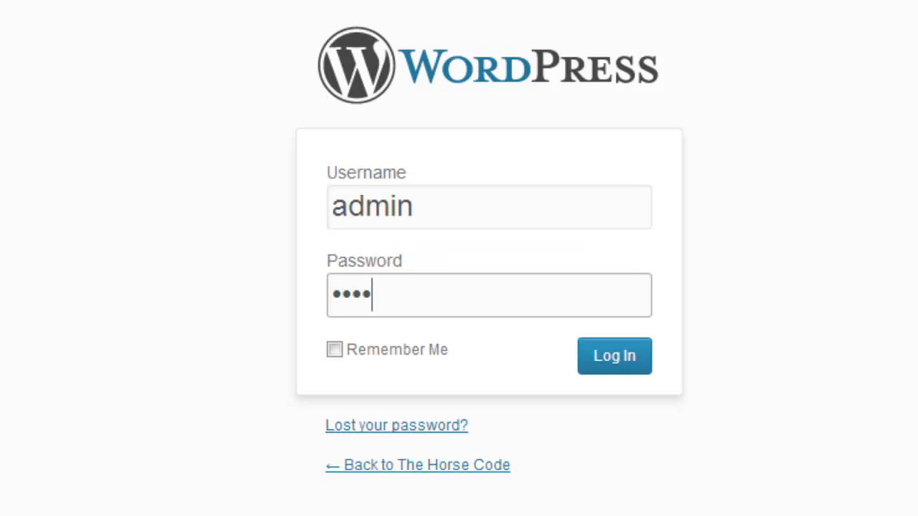
{"action": "type", "text": "***"}
{"action": "left_click", "coordinate": [638, 365]}
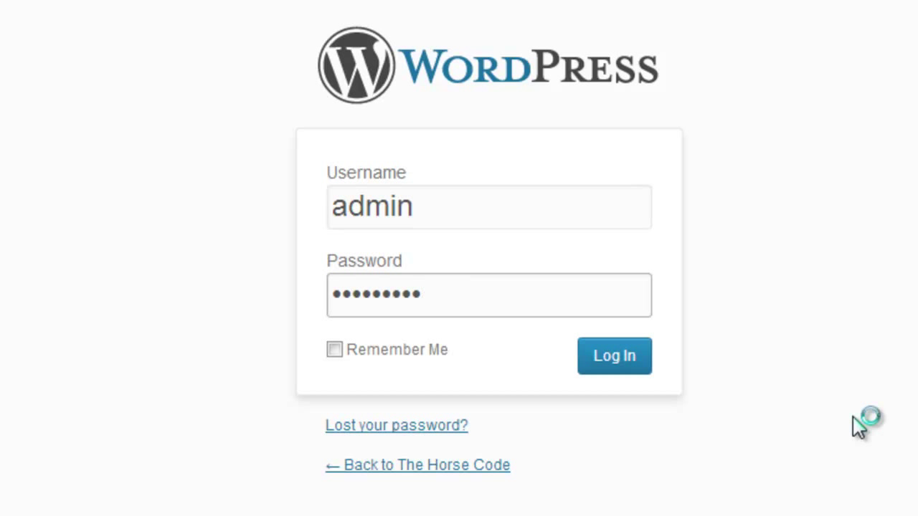
{"action": "left_click", "coordinate": [596, 360]}
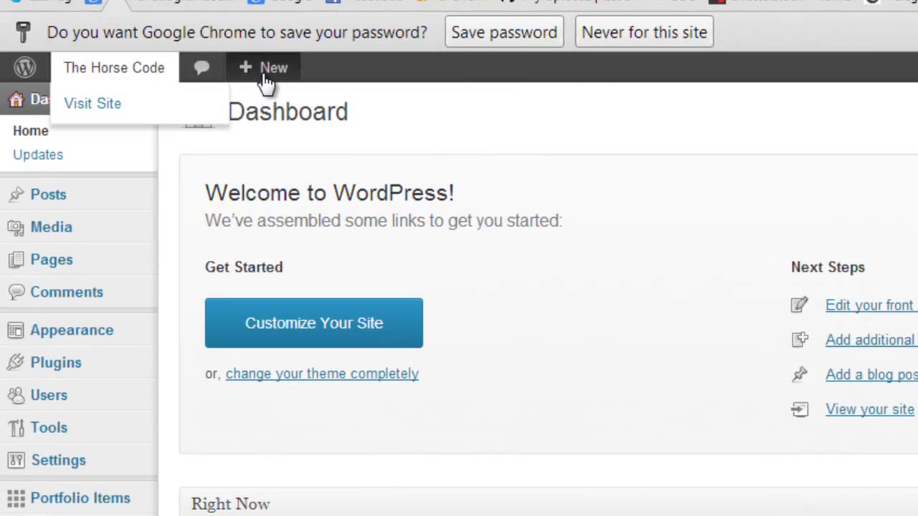
- Choose Visit Site under The Horse Code in the admin bar to open the live homepage
{"action": "mouse_move", "coordinate": [141, 83]}
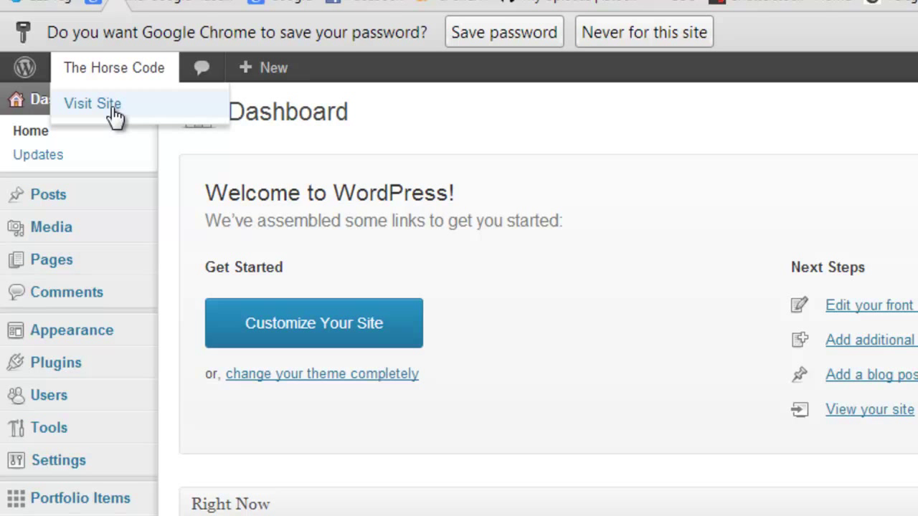
{"action": "left_click", "coordinate": [115, 106]}
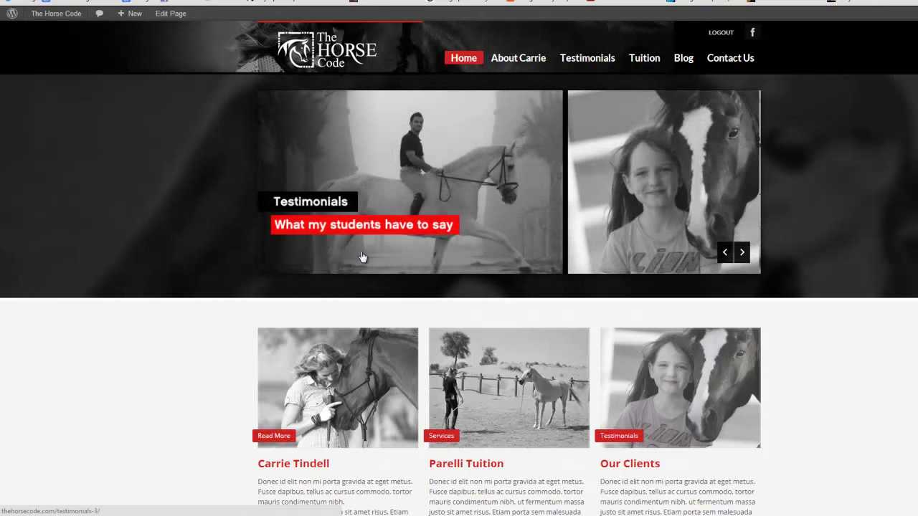
- Scroll the live homepage past the instructor banner and testimonial to the mailing-list footer
{"action": "scroll", "coordinate": [228, 300], "scroll_direction": "down", "scroll_amount": 2}
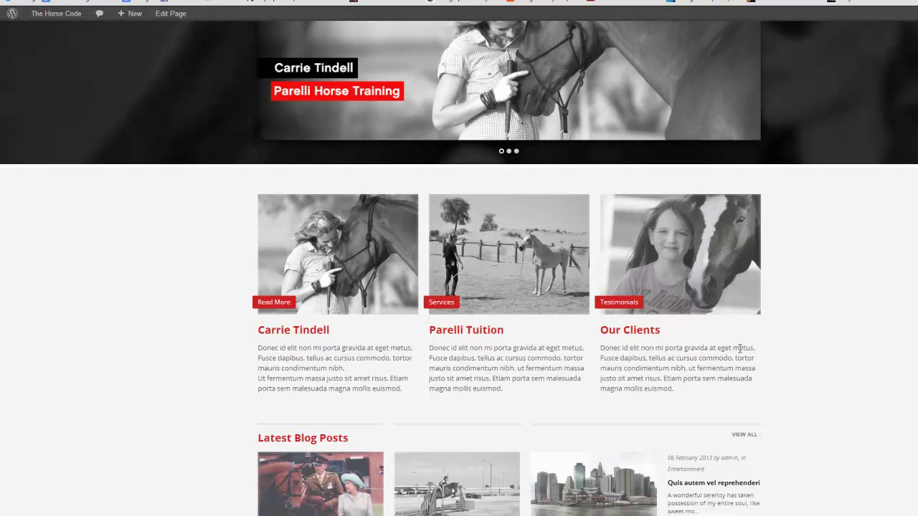
{"action": "scroll", "coordinate": [600, 418], "scroll_direction": "down", "scroll_amount": 2}
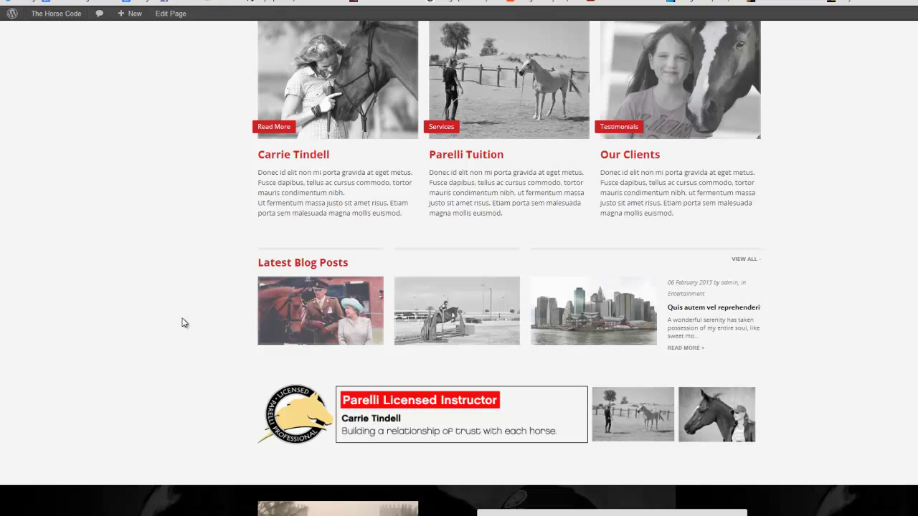
{"action": "scroll", "coordinate": [301, 323], "scroll_direction": "down", "scroll_amount": 1}
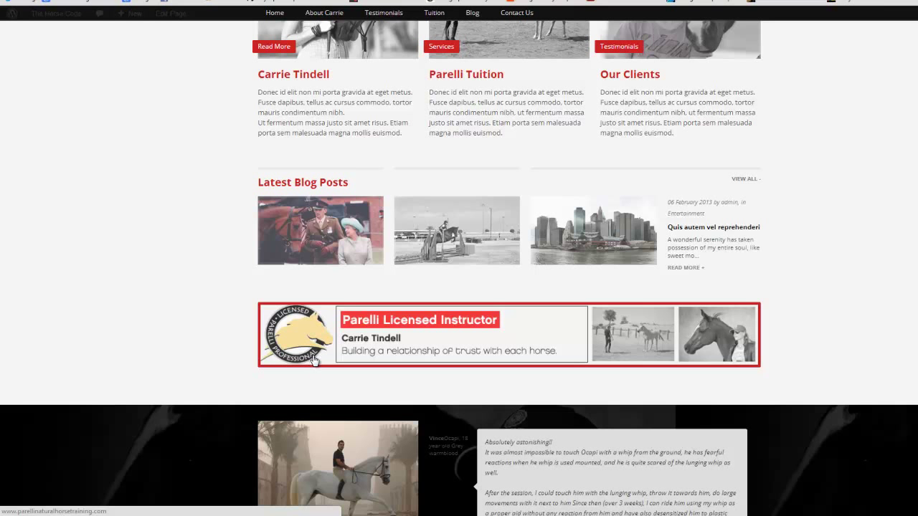
{"action": "scroll", "coordinate": [219, 312], "scroll_direction": "down", "scroll_amount": 2}
{"action": "scroll", "coordinate": [219, 313], "scroll_direction": "down", "scroll_amount": 1}
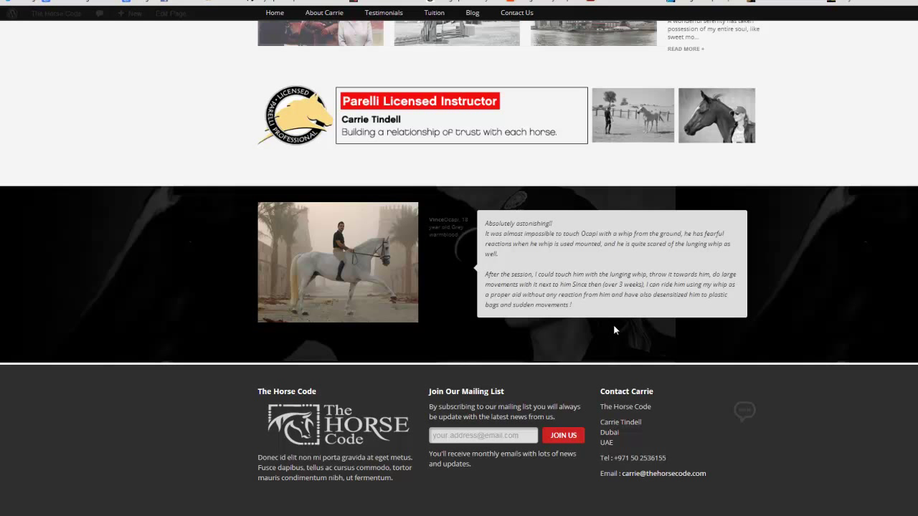
{"action": "scroll", "coordinate": [613, 324], "scroll_direction": "down", "scroll_amount": 2}
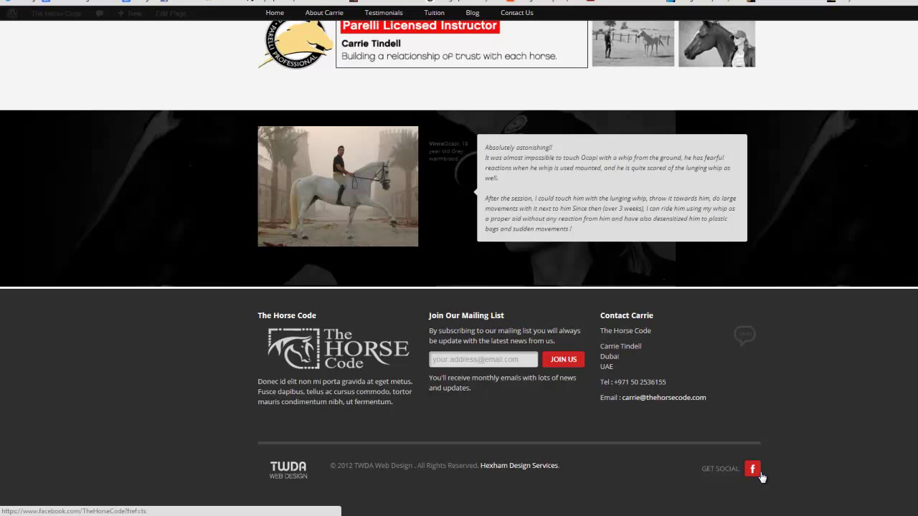
{"action": "scroll", "coordinate": [317, 431], "scroll_direction": "up", "scroll_amount": 8}
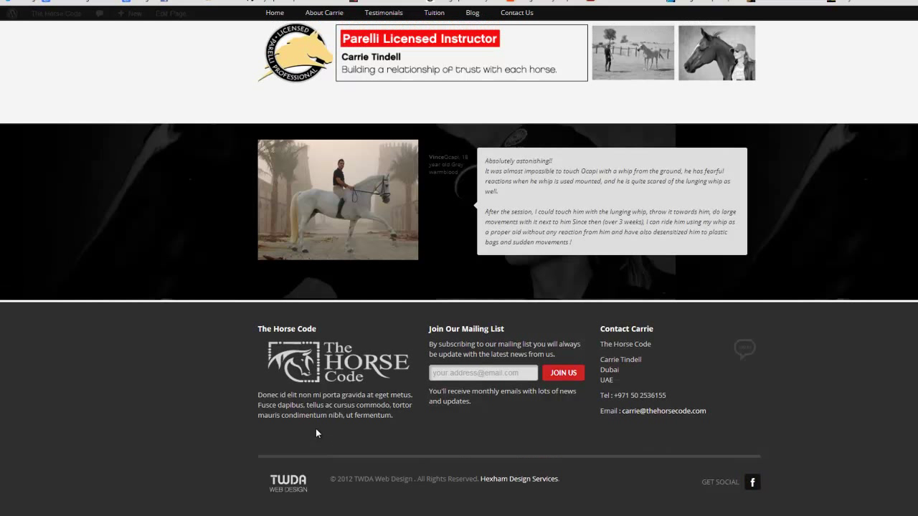
{"action": "scroll", "coordinate": [325, 442], "scroll_direction": "up", "scroll_amount": 2}
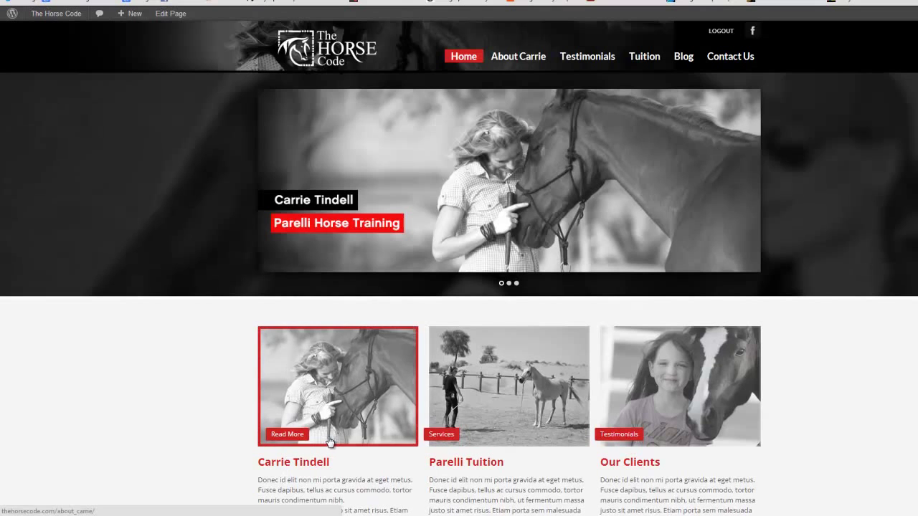
{"action": "scroll", "coordinate": [332, 443], "scroll_direction": "down", "scroll_amount": 2}
{"action": "left_click_drag", "start_coordinate": [408, 410], "coordinate": [248, 367]}
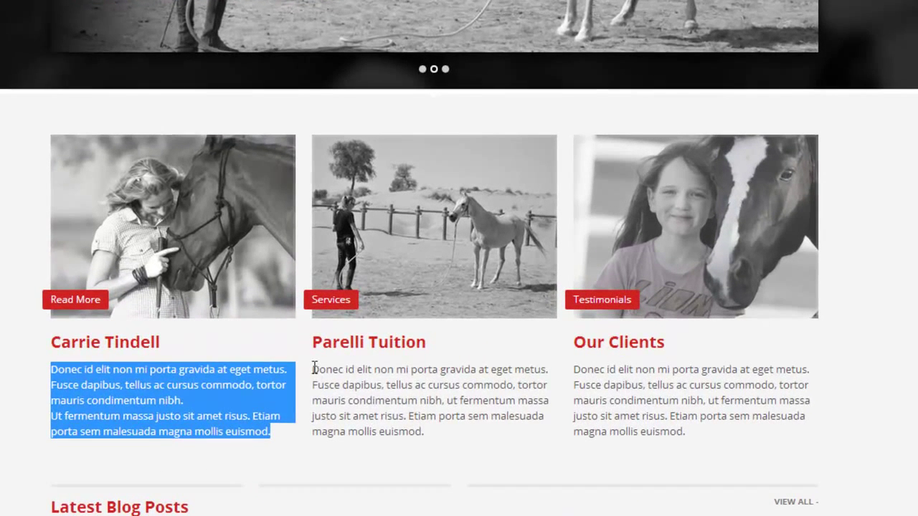
{"action": "left_click_drag", "start_coordinate": [422, 369], "coordinate": [496, 390]}
{"action": "left_click_drag", "start_coordinate": [421, 402], "coordinate": [702, 440]}
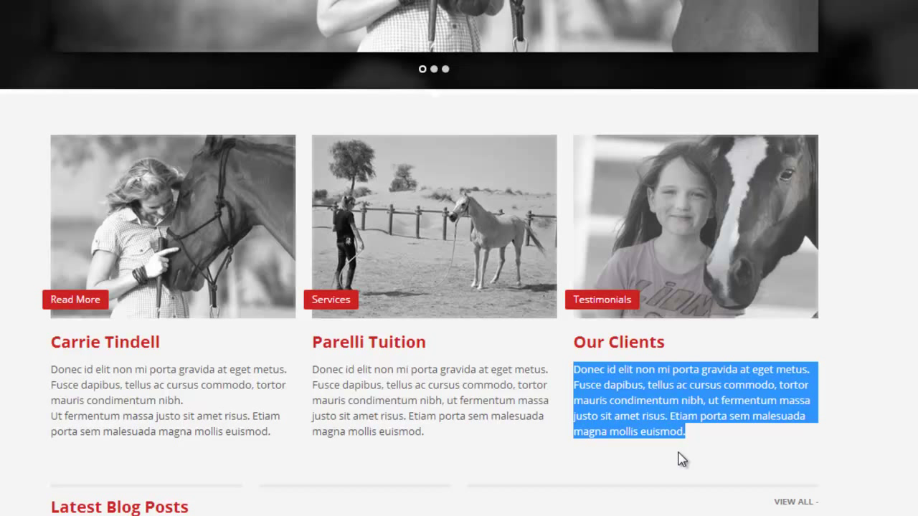
{"action": "scroll", "coordinate": [125, 138], "scroll_direction": "up", "scroll_amount": 1}
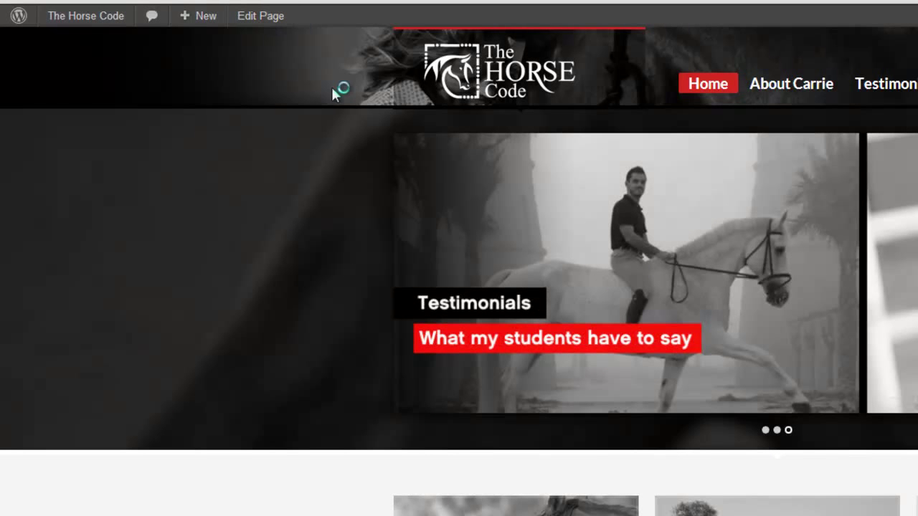
{"action": "left_click", "coordinate": [414, 222]}
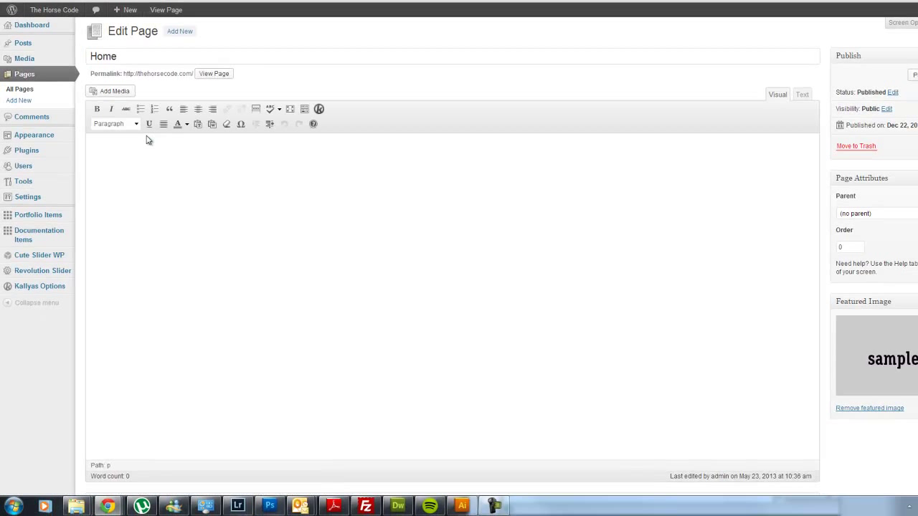
- Edit the Home page and bring up the first Image Box's settings in the Page Builder
{"action": "left_click", "coordinate": [185, 53]}
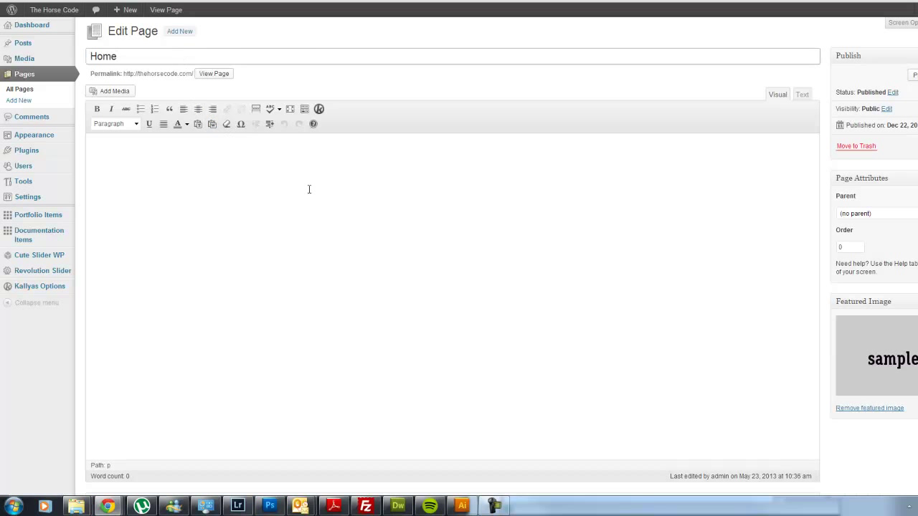
{"action": "scroll", "coordinate": [334, 197], "scroll_direction": "down", "scroll_amount": 5}
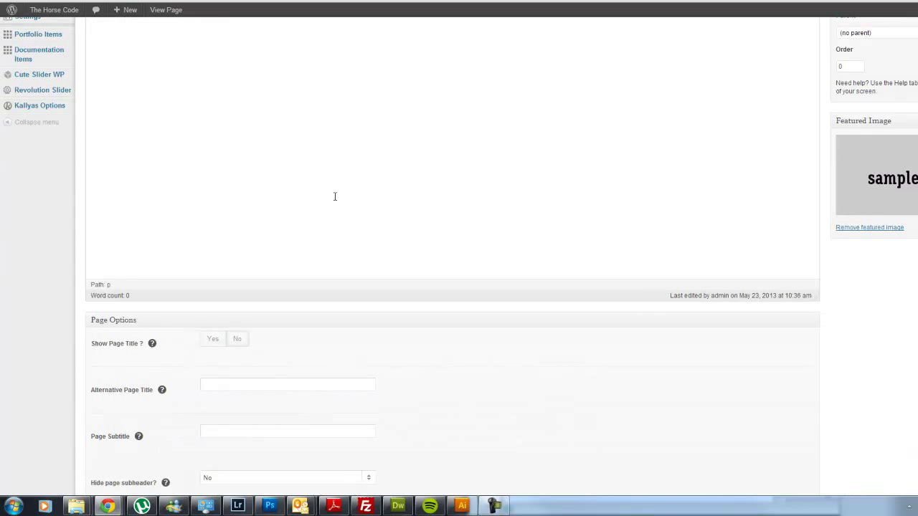
{"action": "scroll", "coordinate": [334, 196], "scroll_direction": "down", "scroll_amount": 4}
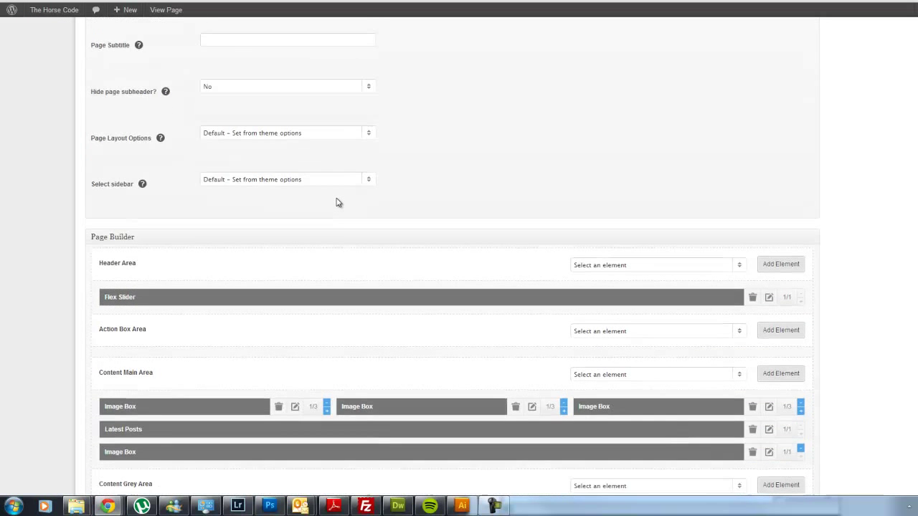
{"action": "scroll", "coordinate": [337, 200], "scroll_direction": "down", "scroll_amount": 1}
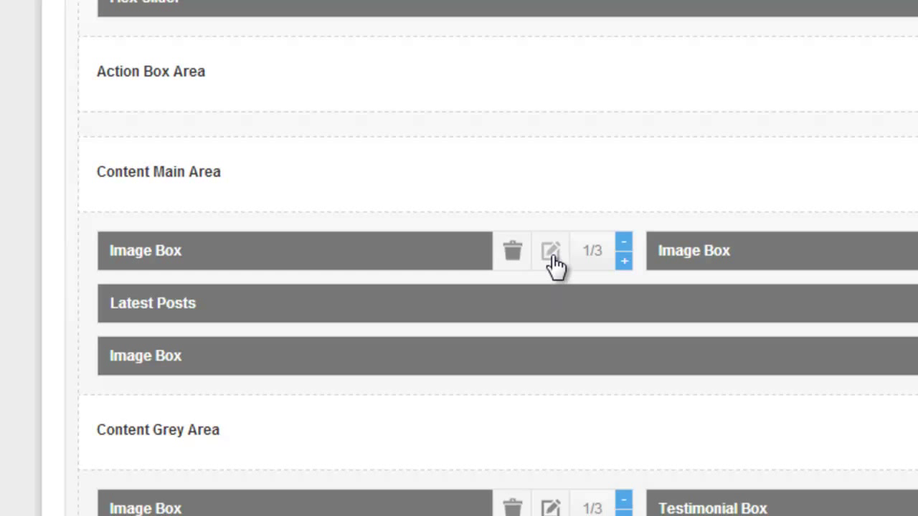
{"action": "left_click", "coordinate": [552, 254]}
- Inspect the Image Box text around its <br> tag, undoing an accidental bracket change
{"action": "scroll", "coordinate": [511, 433], "scroll_direction": "down", "scroll_amount": 6}
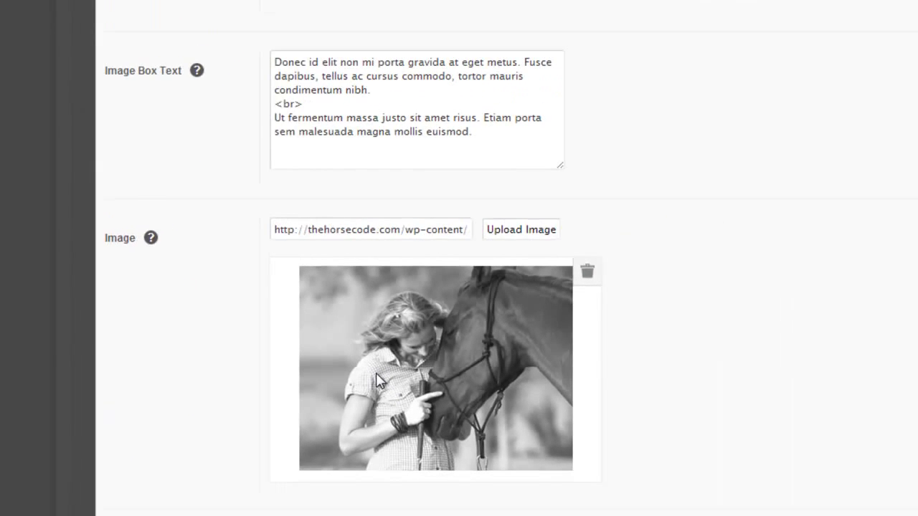
{"action": "left_click", "coordinate": [296, 53]}
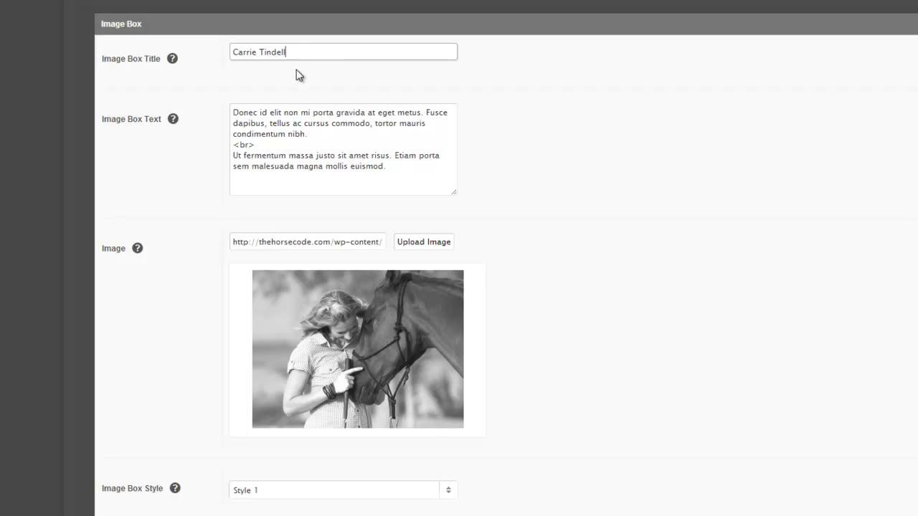
{"action": "left_click", "coordinate": [406, 168]}
{"action": "left_click_drag", "start_coordinate": [403, 168], "coordinate": [231, 113]}
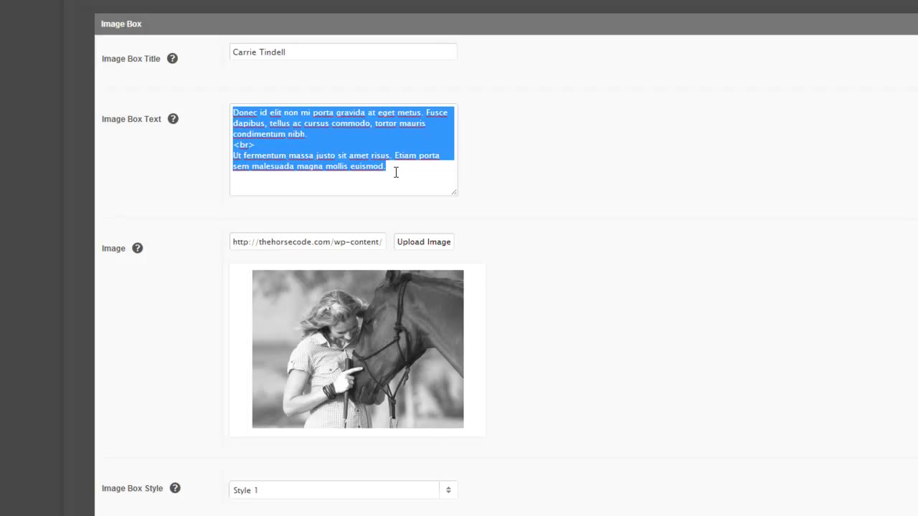
{"action": "left_click", "coordinate": [302, 166]}
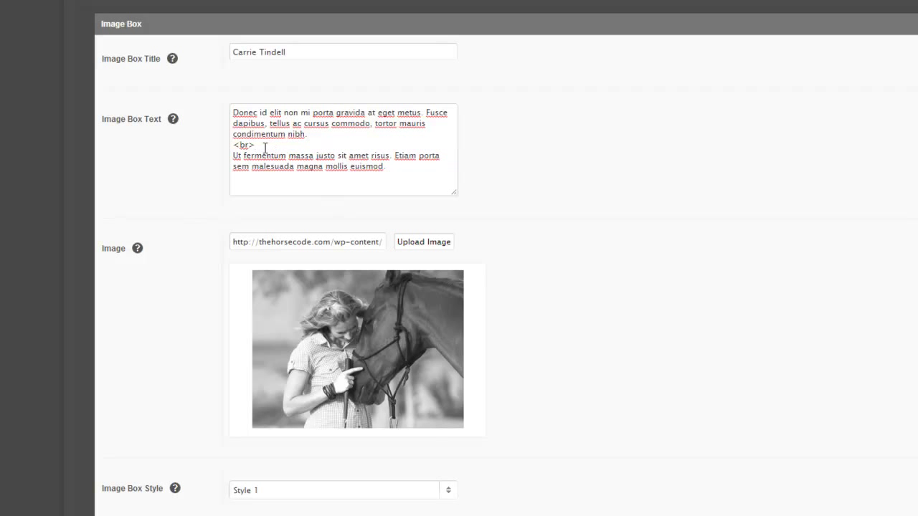
{"action": "left_click_drag", "start_coordinate": [258, 147], "coordinate": [234, 147]}
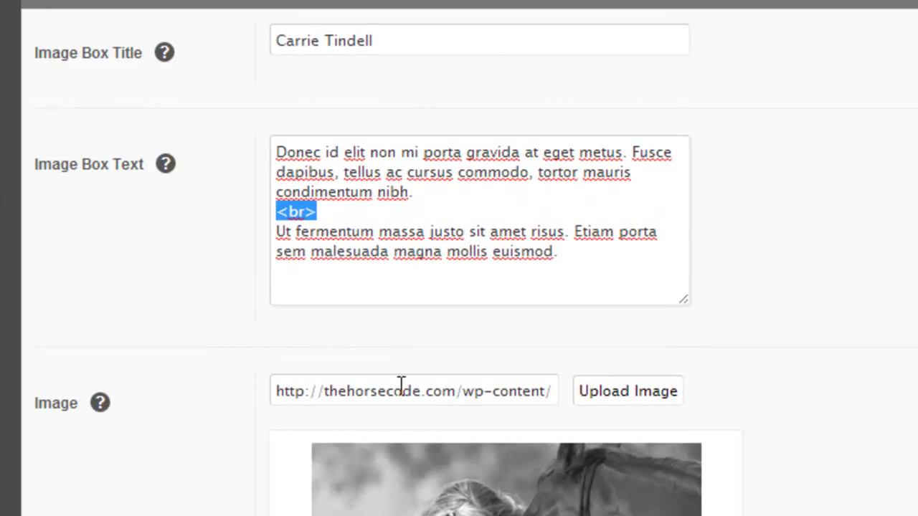
{"action": "left_click", "coordinate": [372, 210]}
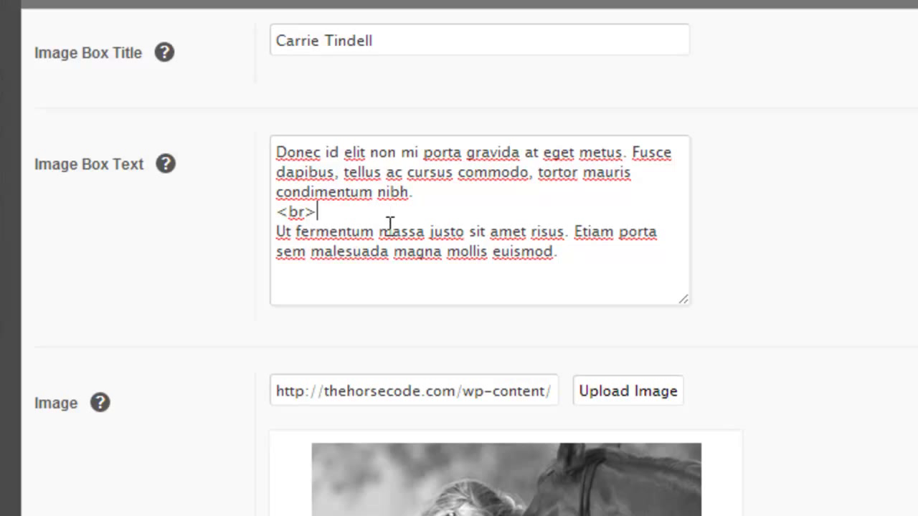
{"action": "left_click_drag", "start_coordinate": [285, 212], "coordinate": [307, 213]}
{"action": "key", "text": "ctrl+z"}
{"action": "left_click", "coordinate": [325, 218]}
{"action": "double_click", "coordinate": [309, 212]}
- Replace the final word 'euismod' in the Image Box text with 'twda'
{"action": "left_click", "coordinate": [612, 256]}
{"action": "left_click_drag", "start_coordinate": [553, 252], "coordinate": [492, 253]}
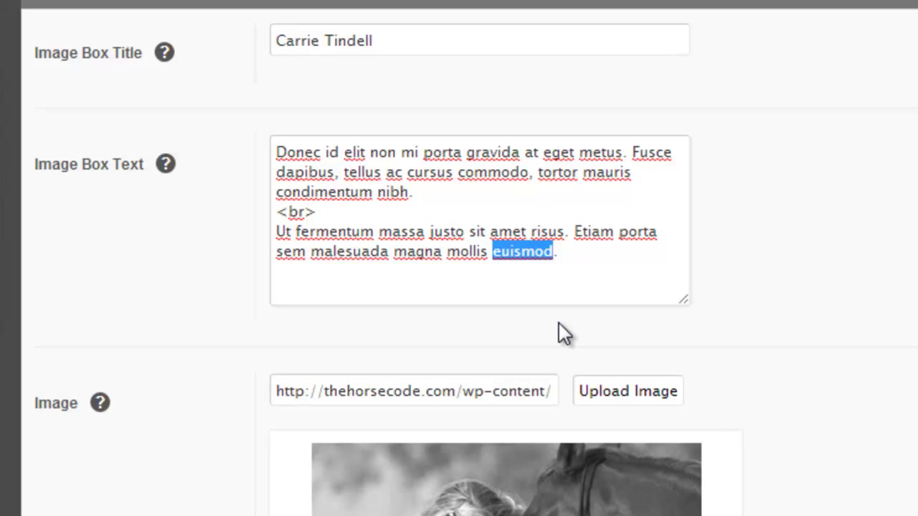
{"action": "type", "text": "twda"}
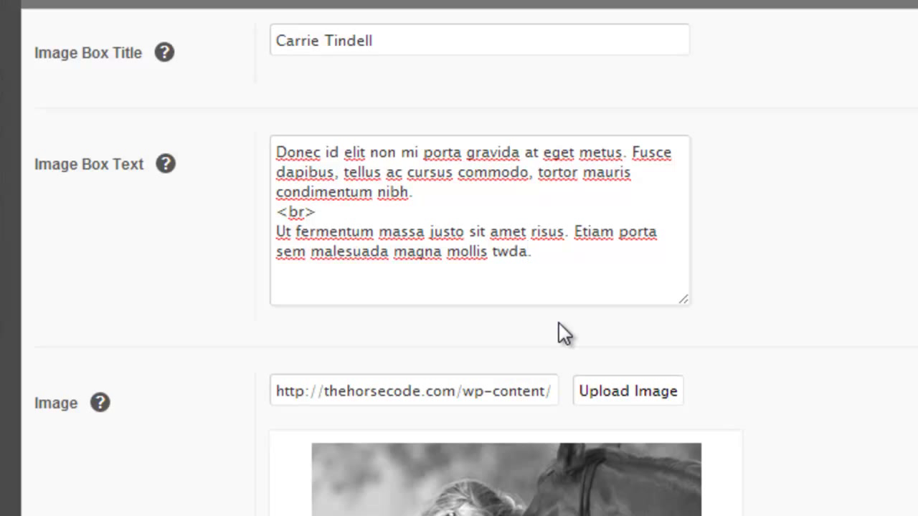
{"action": "left_click", "coordinate": [600, 266]}
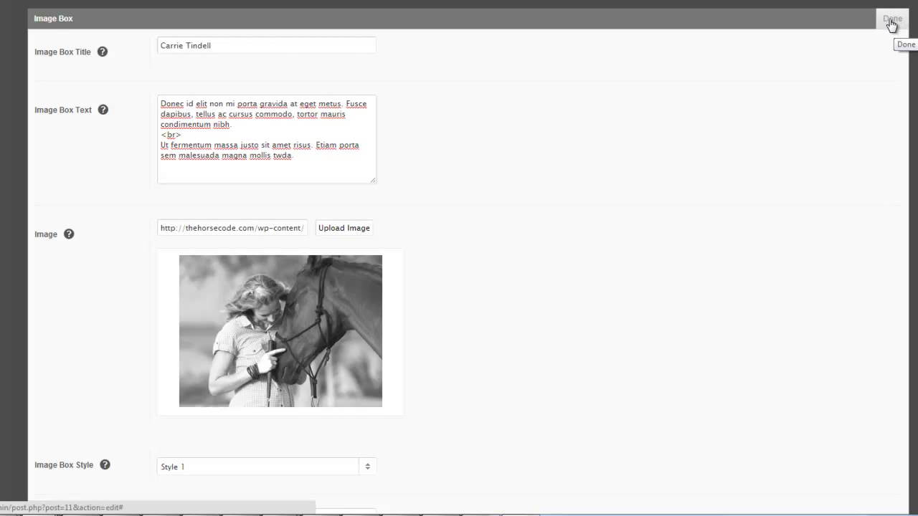
- Close the Image Box panel with Done and Update the Home page
{"action": "left_click", "coordinate": [891, 24]}
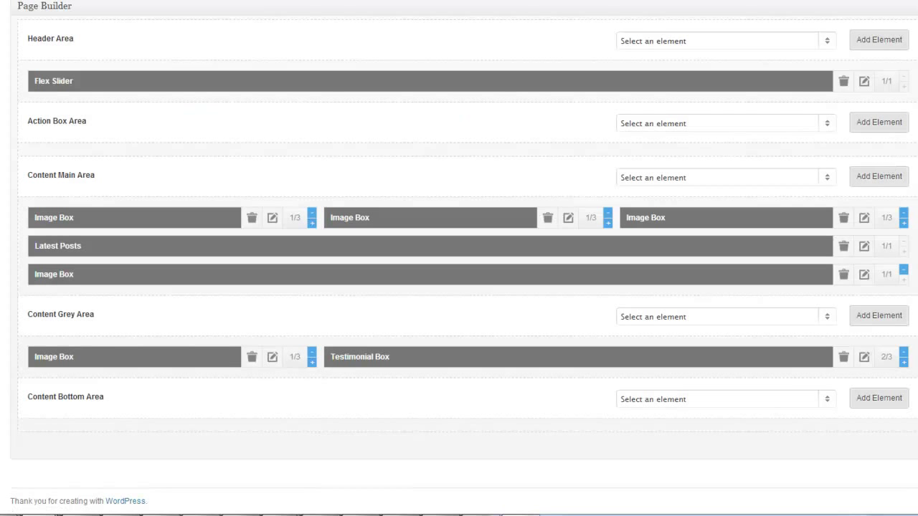
{"action": "scroll", "coordinate": [789, 314], "scroll_direction": "up", "scroll_amount": 10}
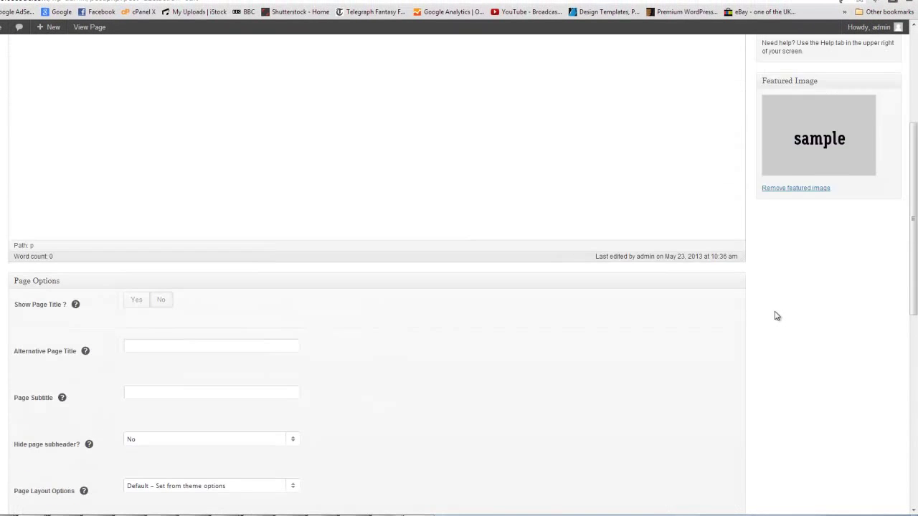
{"action": "scroll", "coordinate": [779, 317], "scroll_direction": "up", "scroll_amount": 5}
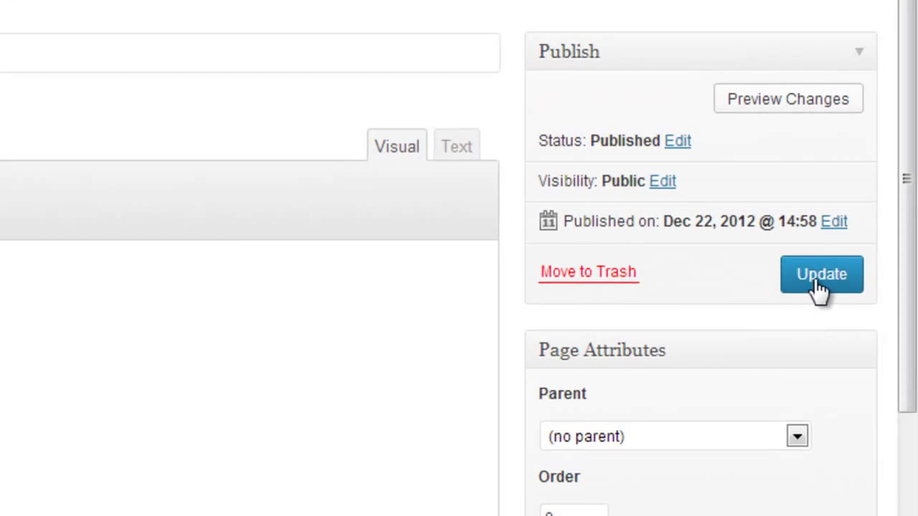
{"action": "left_click", "coordinate": [820, 286]}
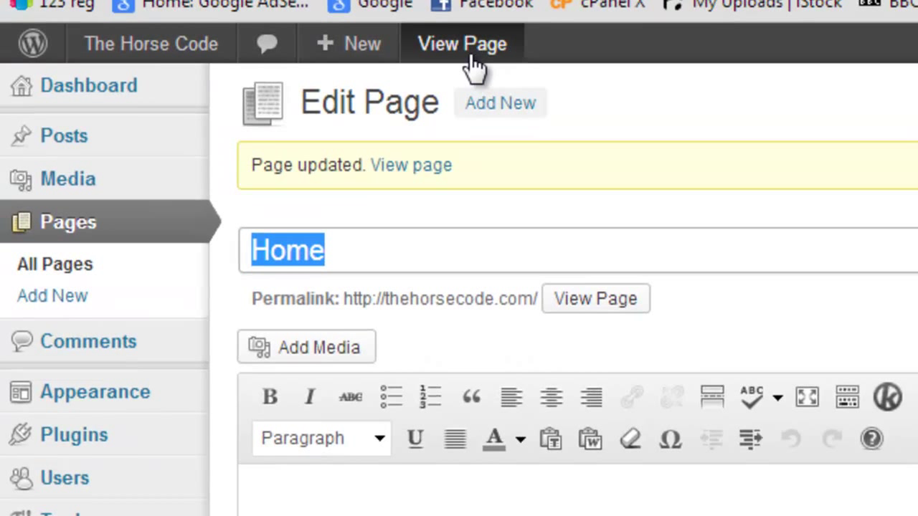
{"action": "left_click", "coordinate": [471, 54]}
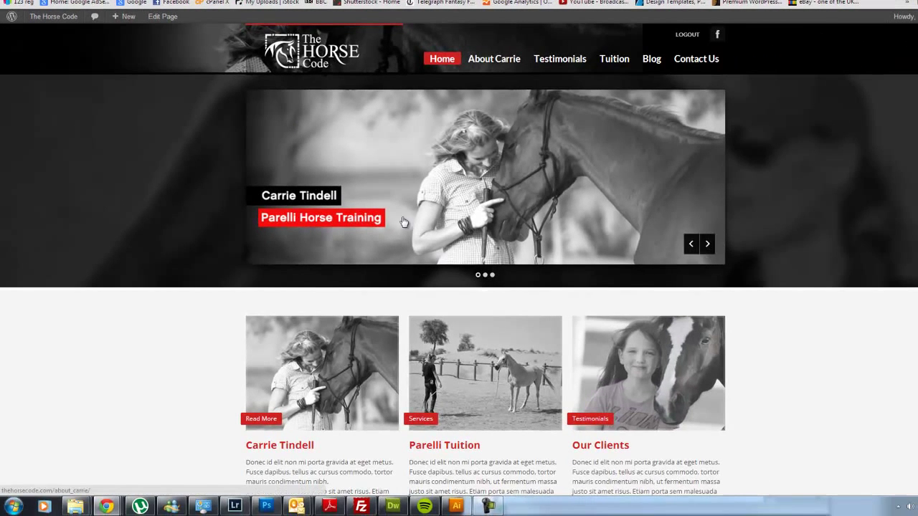
{"action": "scroll", "coordinate": [380, 219], "scroll_direction": "down", "scroll_amount": 2}
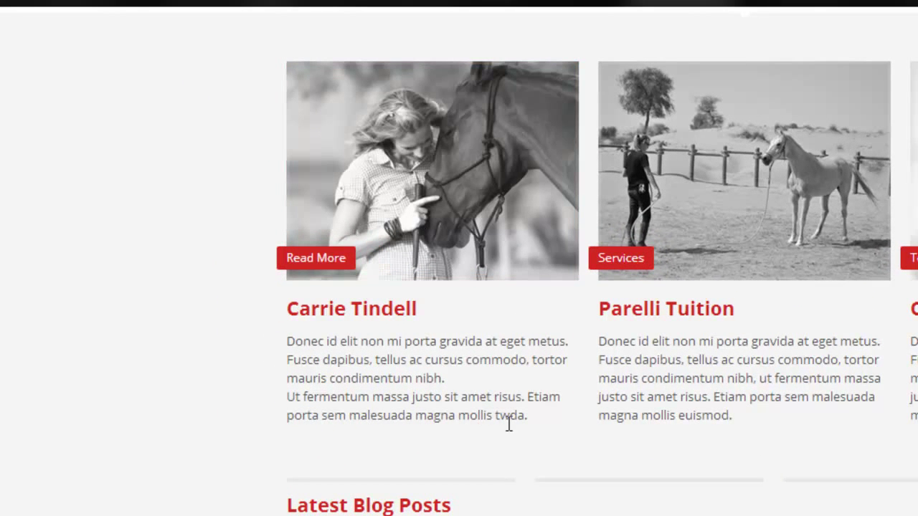
{"action": "left_click_drag", "start_coordinate": [529, 415], "coordinate": [495, 418]}
{"action": "left_click_drag", "start_coordinate": [411, 341], "coordinate": [405, 397]}
{"action": "left_click_drag", "start_coordinate": [687, 341], "coordinate": [677, 416]}
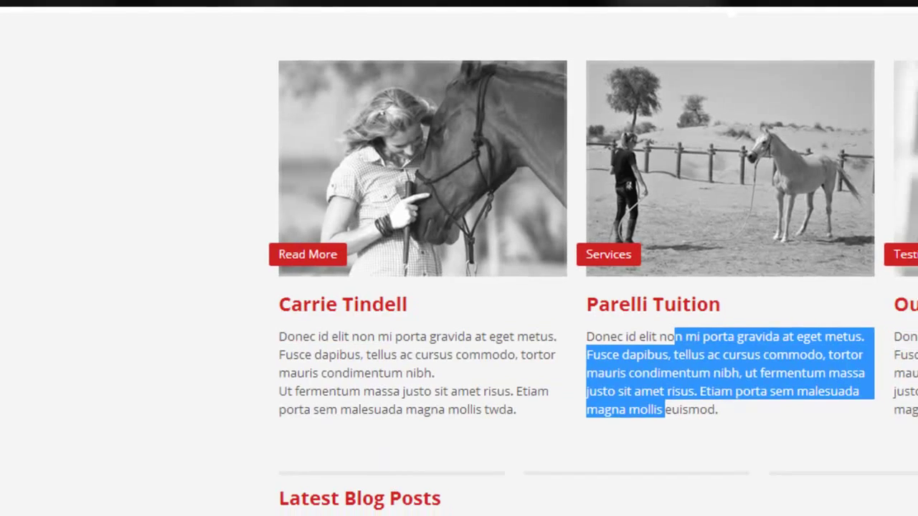
{"action": "left_click_drag", "start_coordinate": [917, 341], "coordinate": [917, 415]}
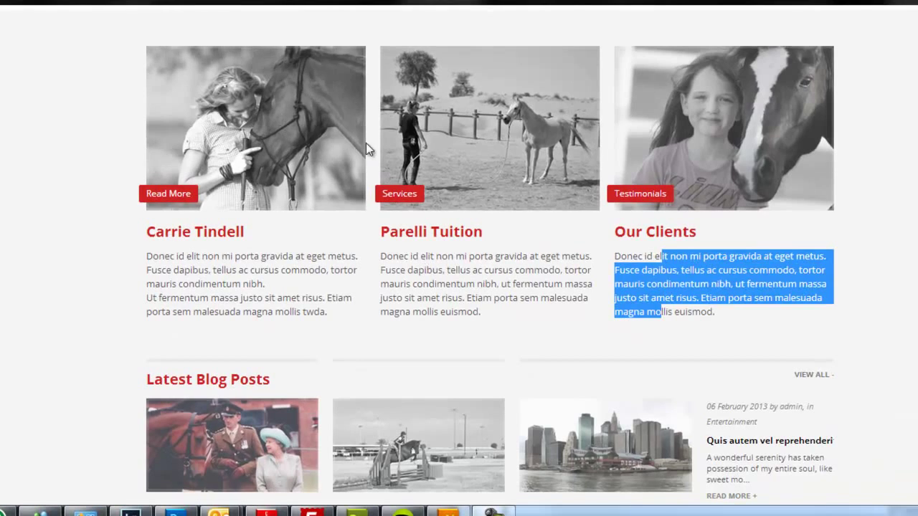
- Reload the live homepage and scroll through it again
{"action": "scroll", "coordinate": [390, 190], "scroll_direction": "up", "scroll_amount": 3}
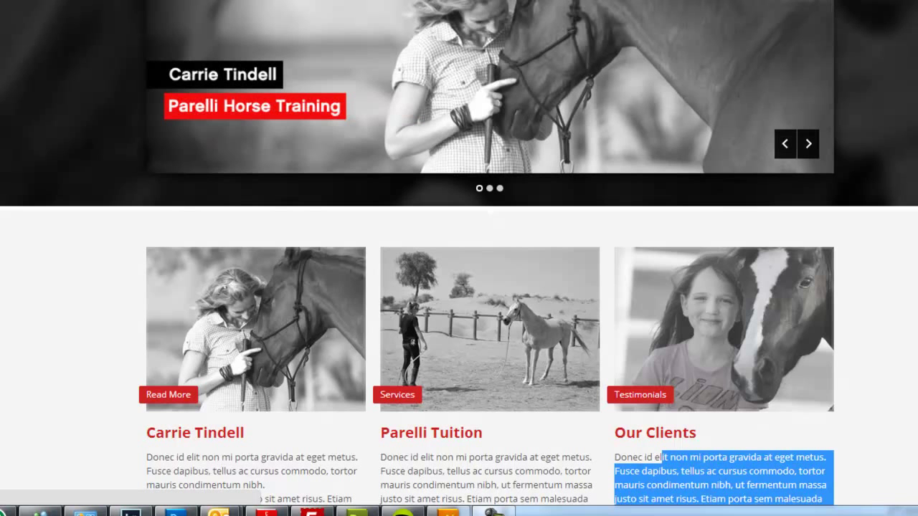
{"action": "key", "text": "F5"}
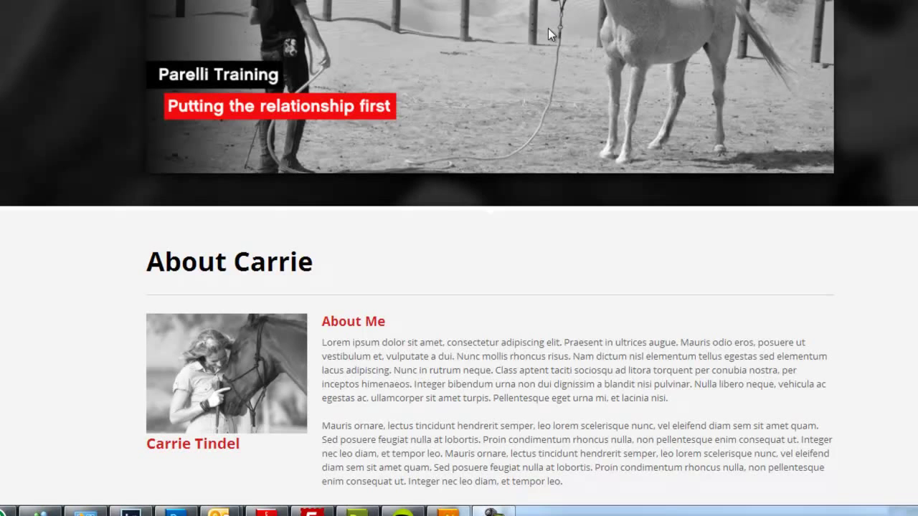
{"action": "scroll", "coordinate": [547, 32], "scroll_direction": "down", "scroll_amount": 2}
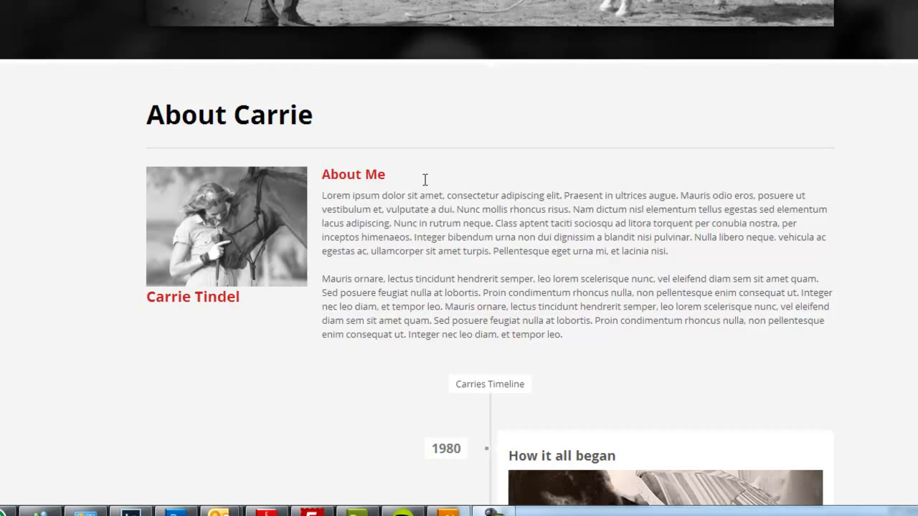
{"action": "scroll", "coordinate": [458, 266], "scroll_direction": "down", "scroll_amount": 6}
{"action": "scroll", "coordinate": [457, 259], "scroll_direction": "up", "scroll_amount": 6}
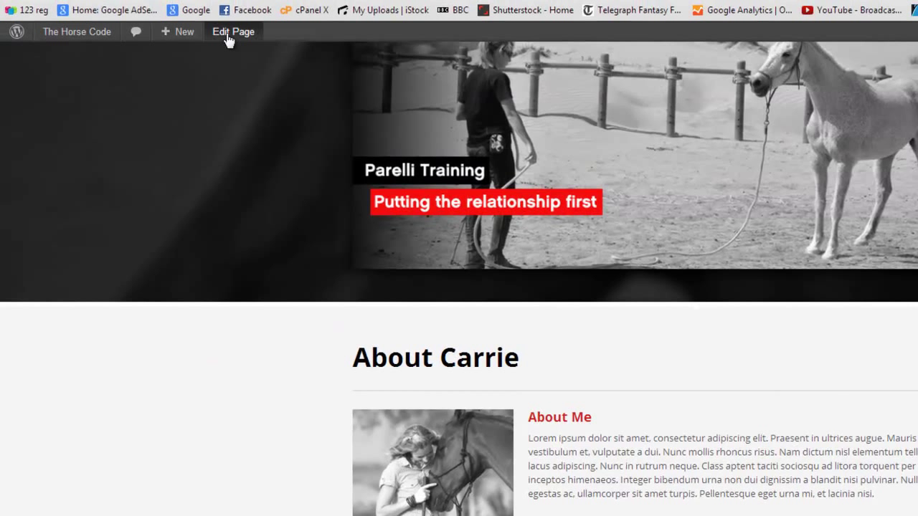
- Edit the About Carrie page and bring up the About Me Text Box settings
{"action": "left_click", "coordinate": [228, 33]}
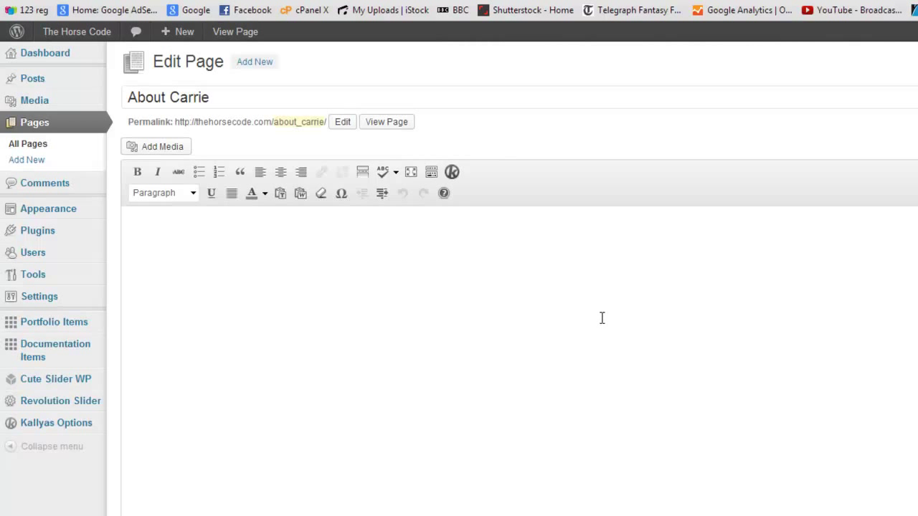
{"action": "scroll", "coordinate": [609, 327], "scroll_direction": "down", "scroll_amount": 15}
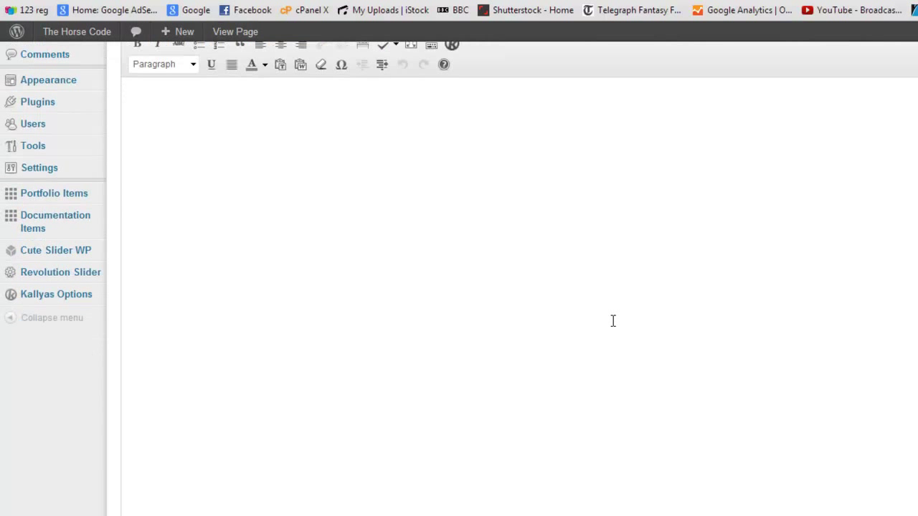
{"action": "scroll", "coordinate": [609, 327], "scroll_direction": "down", "scroll_amount": 3}
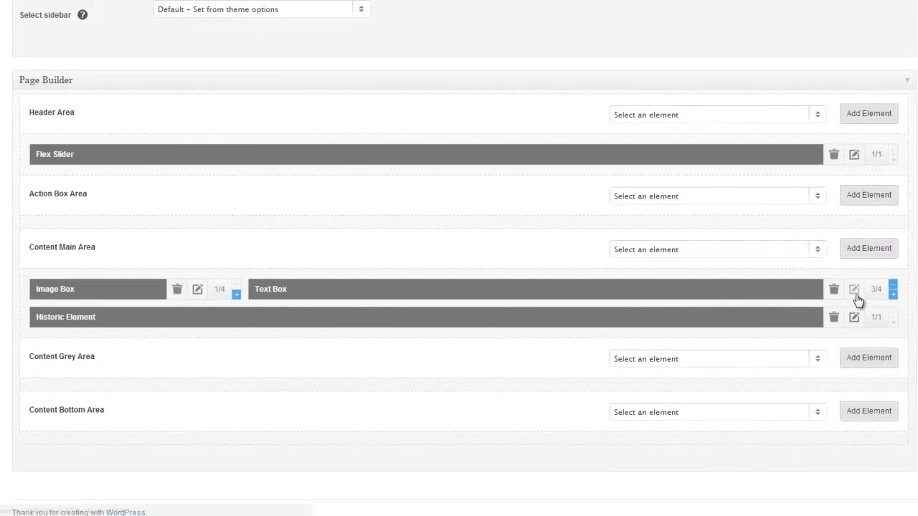
{"action": "left_click", "coordinate": [854, 290]}
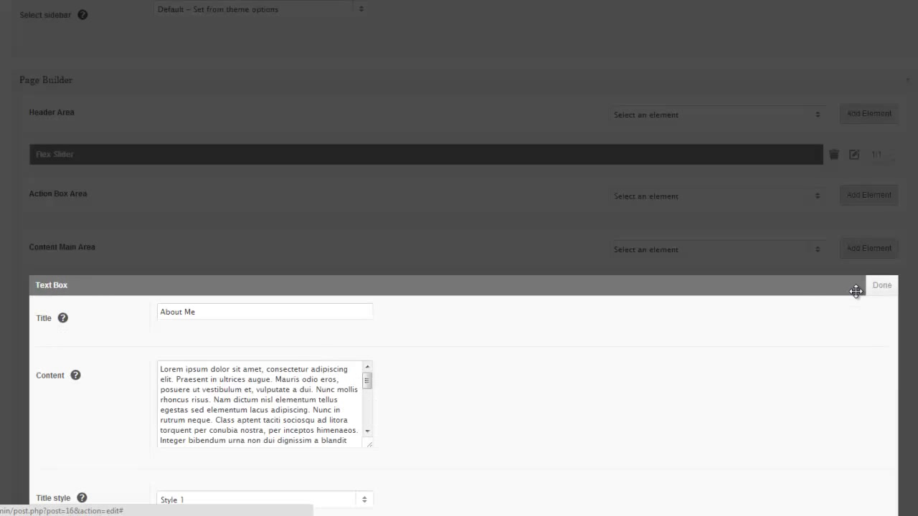
{"action": "scroll", "coordinate": [614, 375], "scroll_direction": "down", "scroll_amount": 2}
- Replace the final word 'leo' in the Content with 'twda.' and close the settings
{"action": "left_click_drag", "start_coordinate": [273, 282], "coordinate": [169, 257]}
{"action": "left_click_drag", "start_coordinate": [338, 326], "coordinate": [208, 261]}
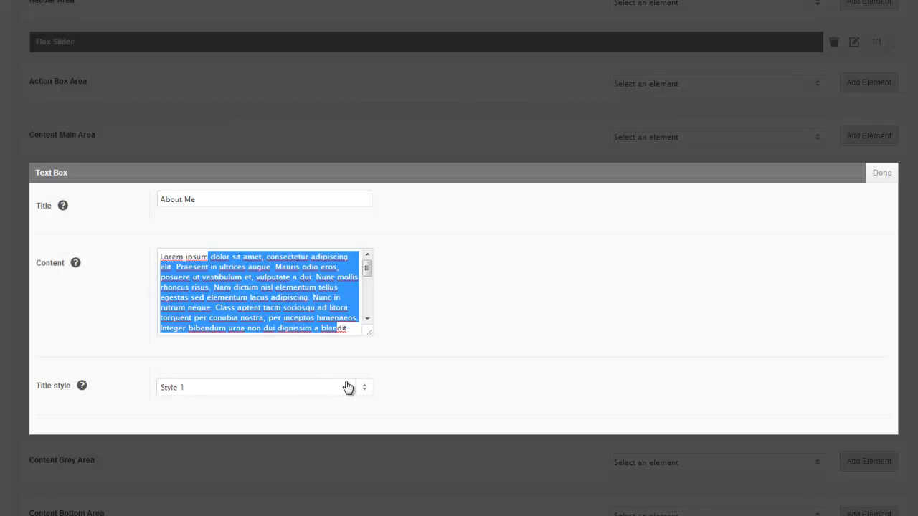
{"action": "left_click_drag", "start_coordinate": [372, 337], "coordinate": [593, 435]}
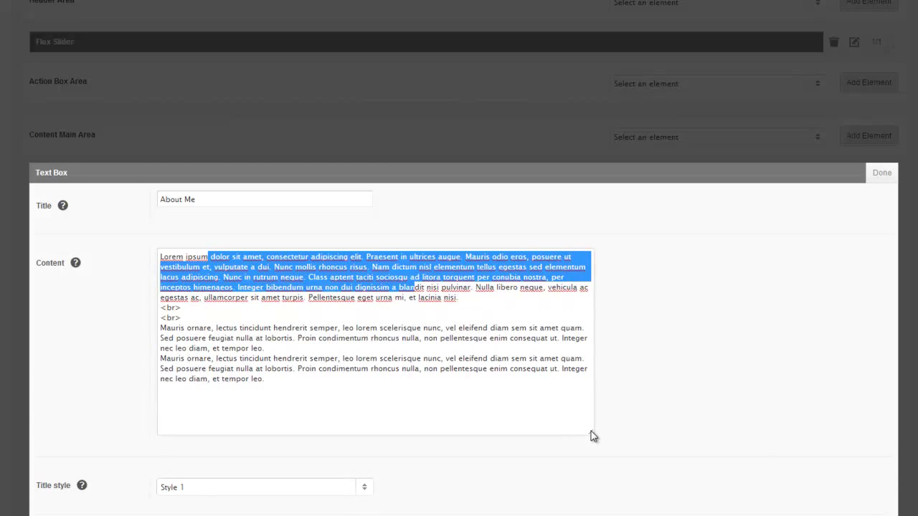
{"action": "left_click", "coordinate": [406, 396]}
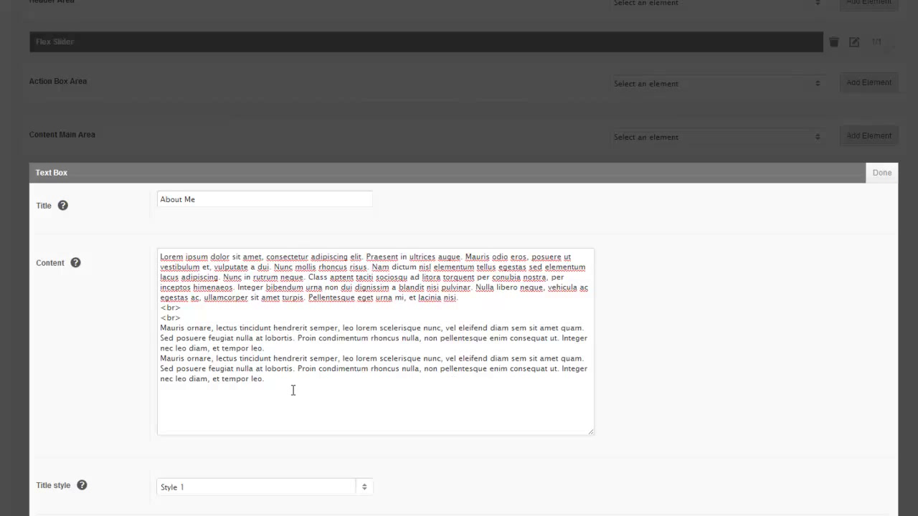
{"action": "double_click", "coordinate": [252, 381]}
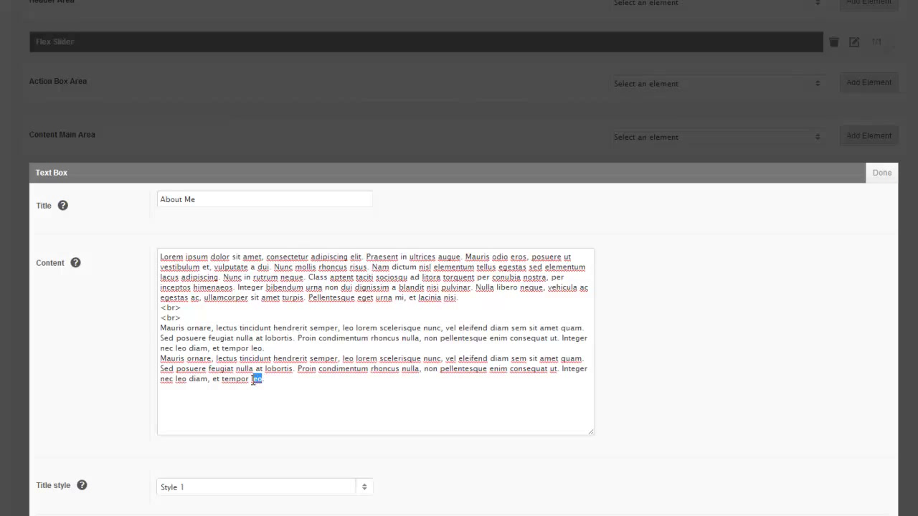
{"action": "type", "text": "twda."}
{"action": "left_click", "coordinate": [882, 177]}
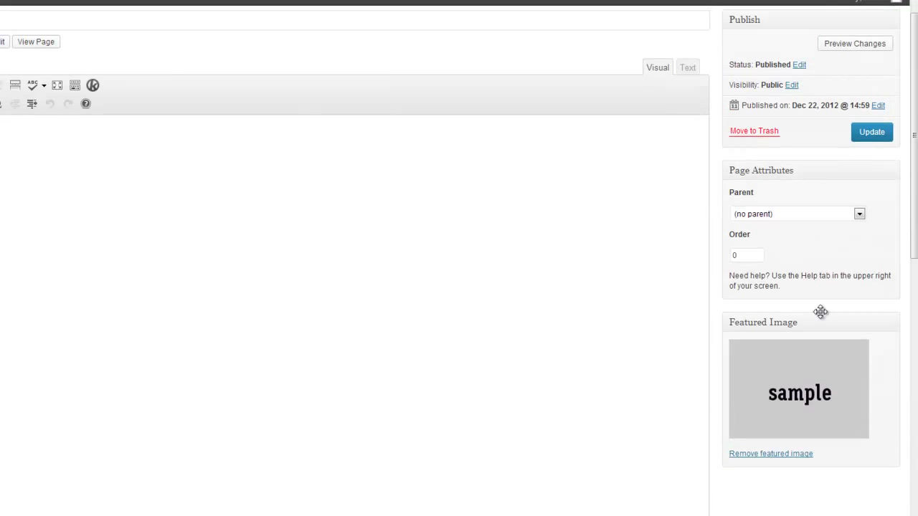
- Update the About Carrie page and verify 'twda.' ends the live About Me text
{"action": "scroll", "coordinate": [823, 315], "scroll_direction": "up", "scroll_amount": 1}
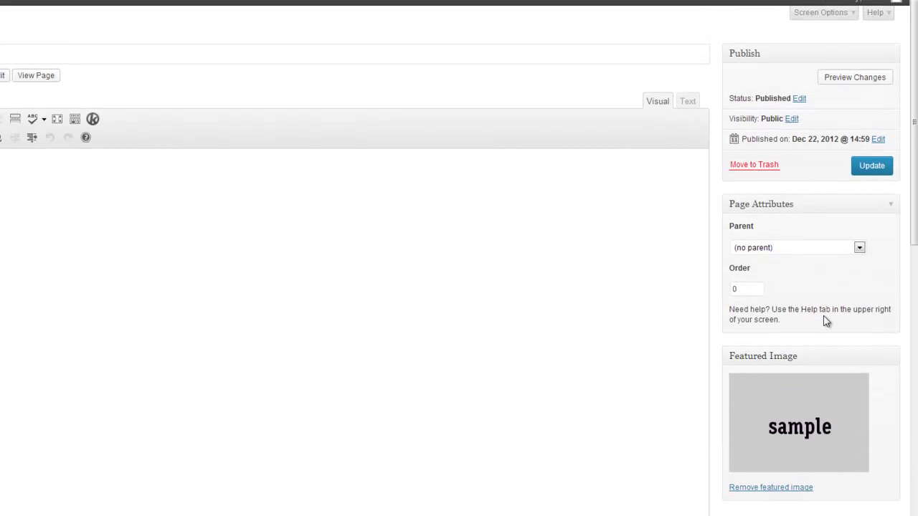
{"action": "left_click", "coordinate": [871, 169]}
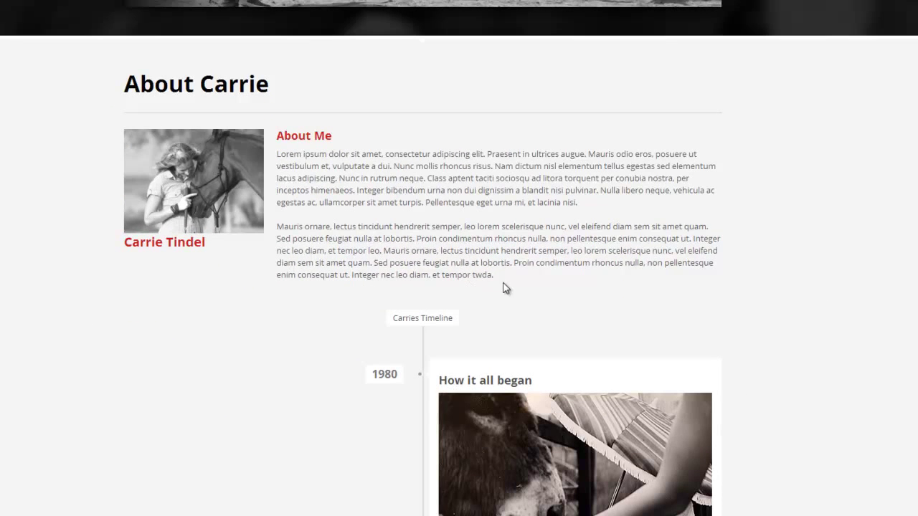
{"action": "left_click_drag", "start_coordinate": [494, 278], "coordinate": [472, 279]}
{"action": "scroll", "coordinate": [509, 287], "scroll_direction": "up", "scroll_amount": 3}
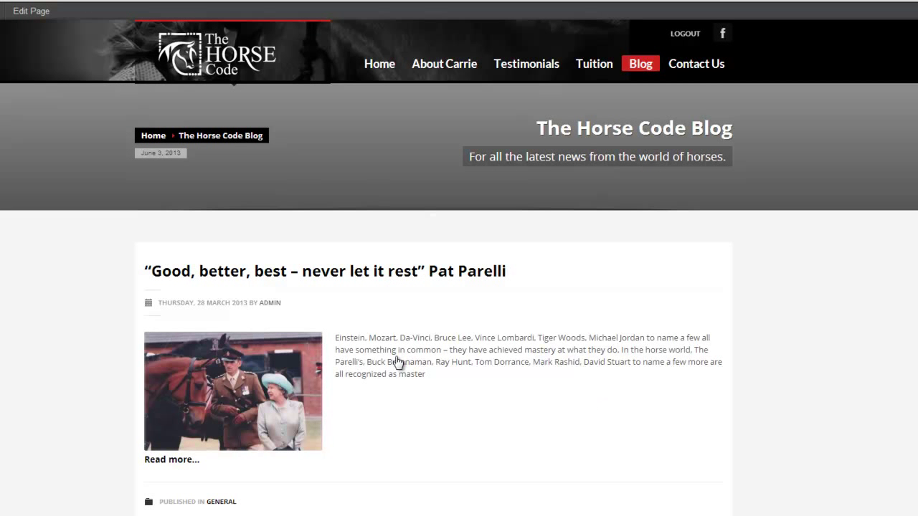
- Scroll through the live blog page, then go back to the WordPress admin Dashboard
{"action": "scroll", "coordinate": [450, 350], "scroll_direction": "down", "scroll_amount": 1}
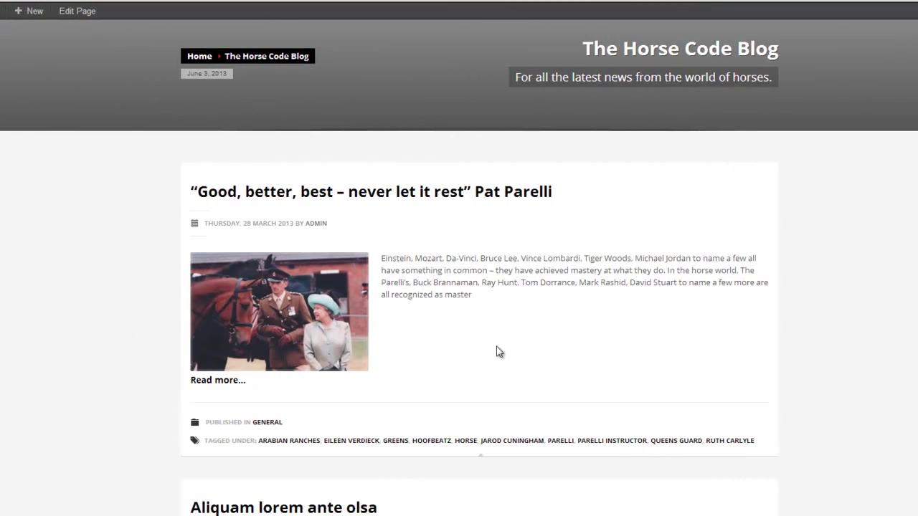
{"action": "scroll", "coordinate": [450, 352], "scroll_direction": "down", "scroll_amount": 2}
{"action": "scroll", "coordinate": [615, 351], "scroll_direction": "down", "scroll_amount": 1}
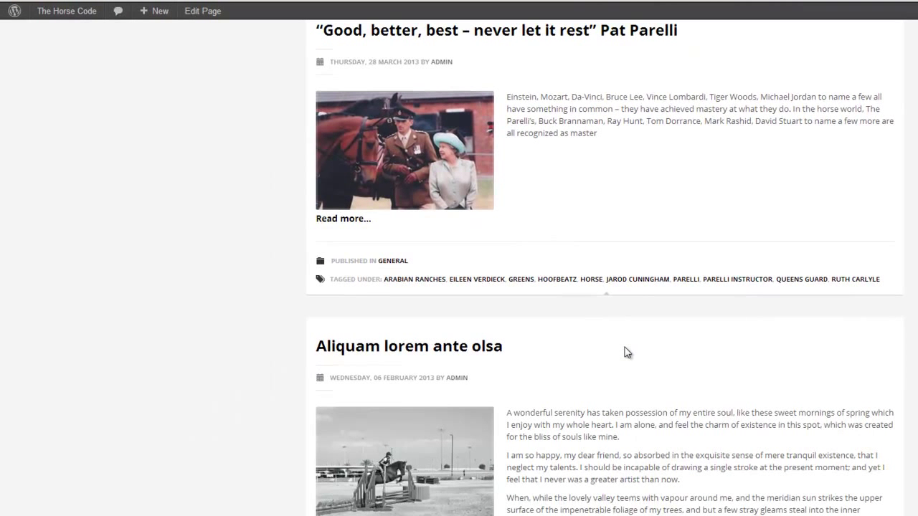
{"action": "scroll", "coordinate": [628, 352], "scroll_direction": "up", "scroll_amount": 4}
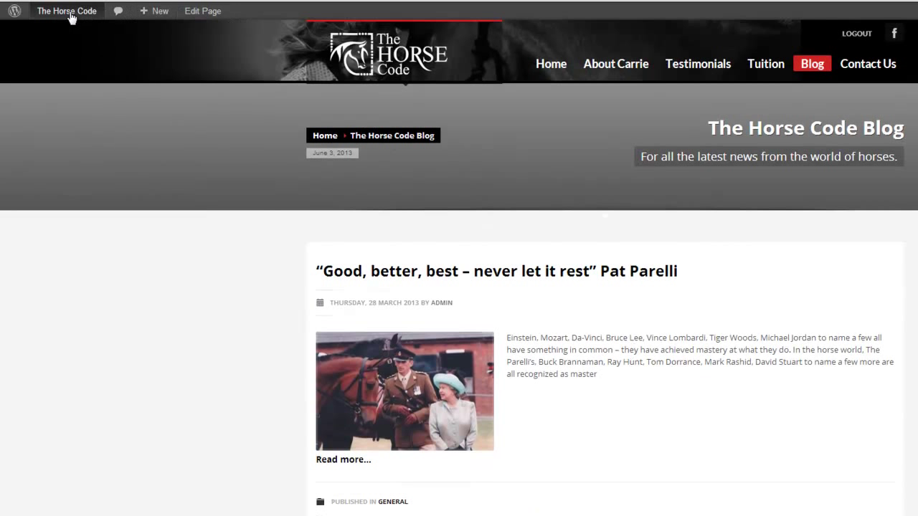
{"action": "mouse_move", "coordinate": [72, 16]}
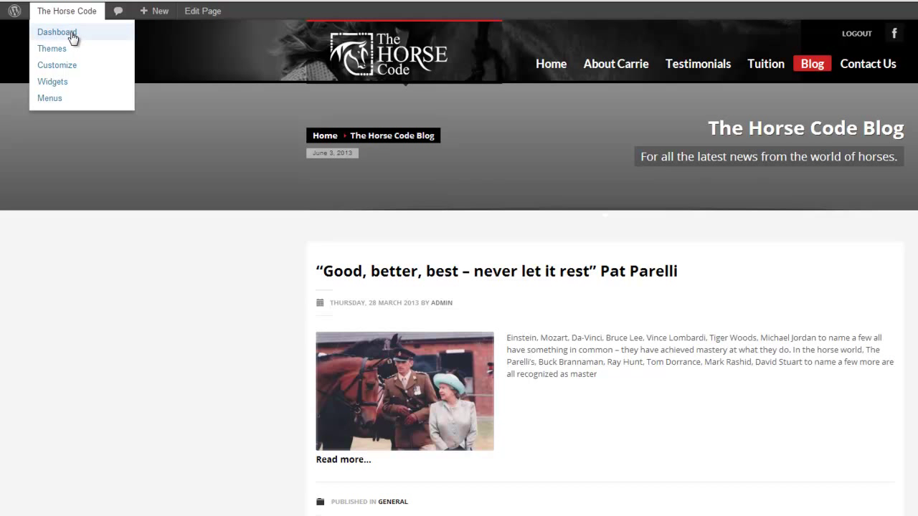
{"action": "left_click", "coordinate": [72, 36]}
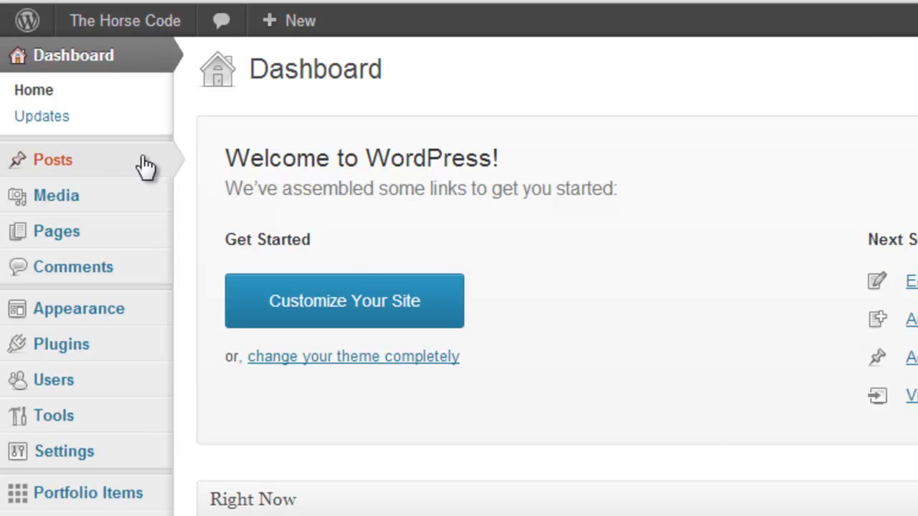
- Start a new post titled 'twda web design' with body text 'jack and jill'
{"action": "mouse_move", "coordinate": [77, 171]}
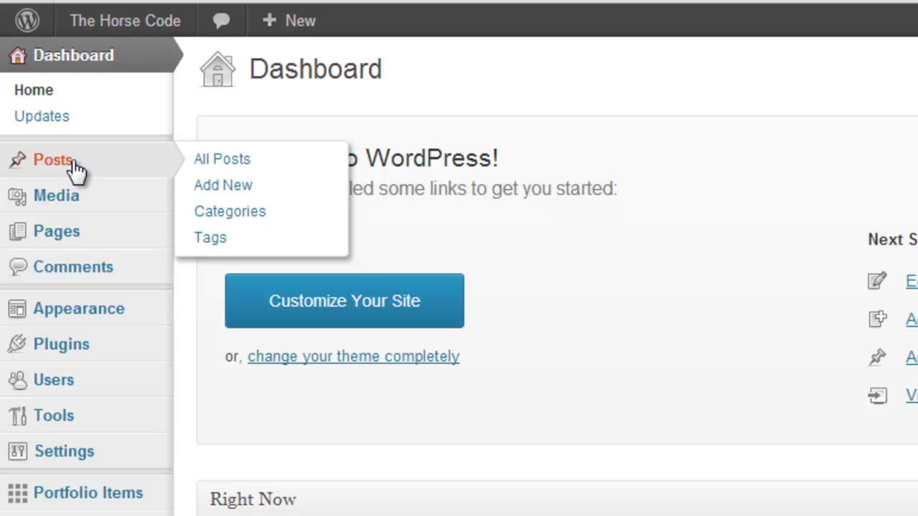
{"action": "left_click", "coordinate": [233, 188]}
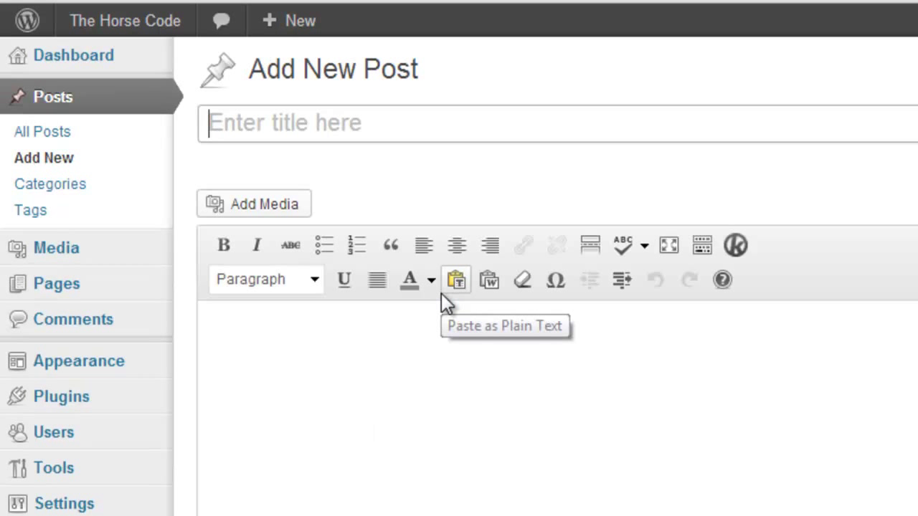
{"action": "type", "text": "twda"}
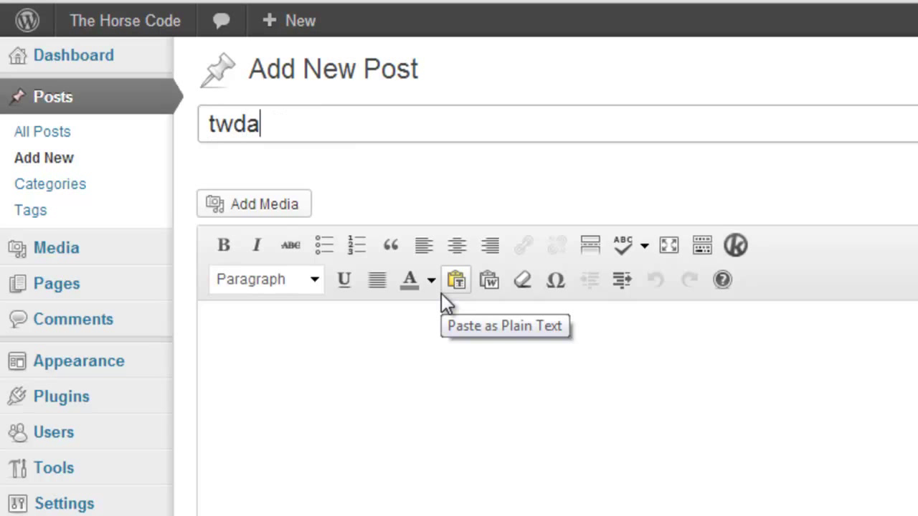
{"action": "type", "text": " web design"}
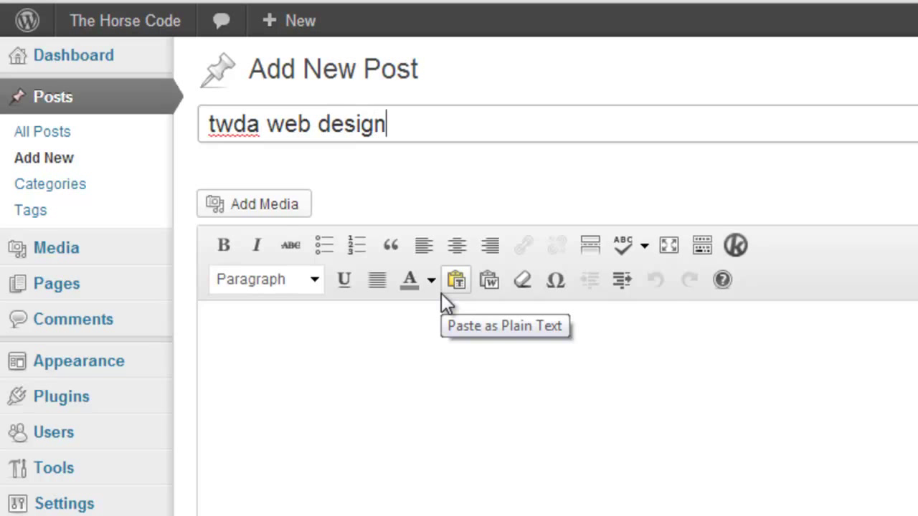
{"action": "left_click", "coordinate": [301, 349]}
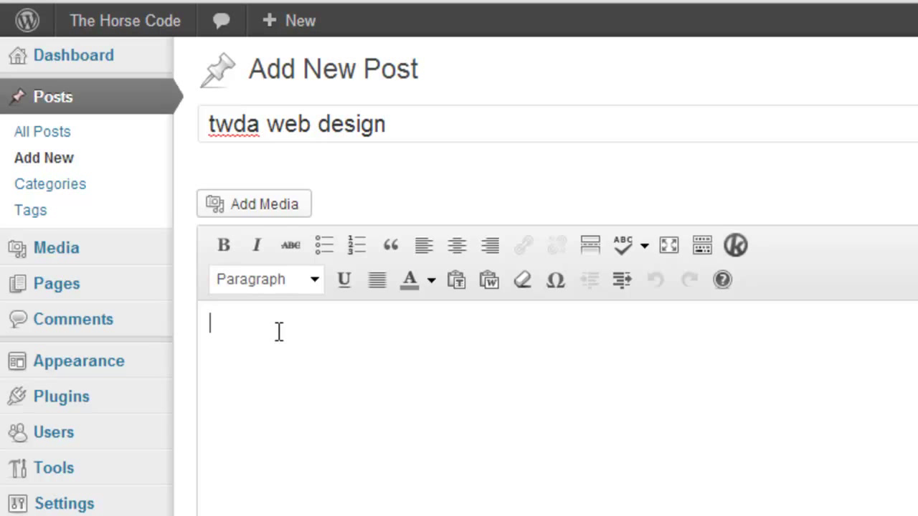
{"action": "type", "text": "jack and "}
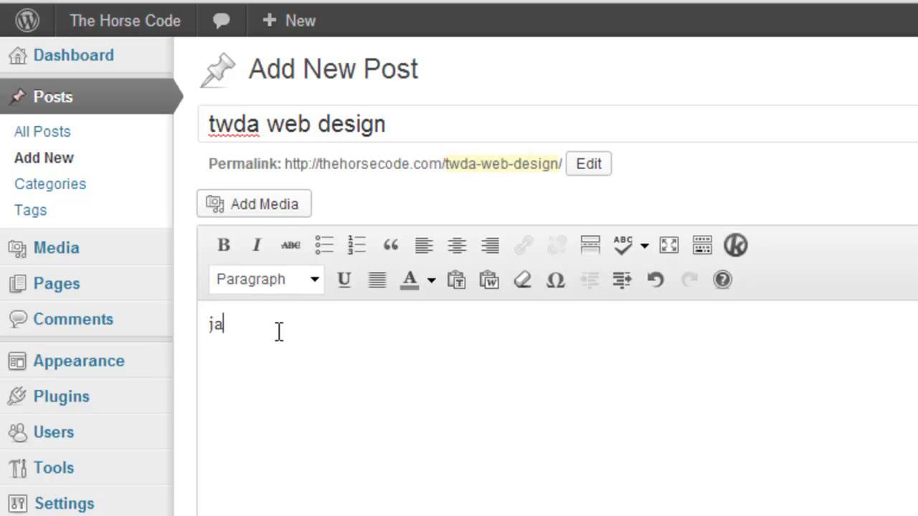
{"action": "type", "text": "jill"}
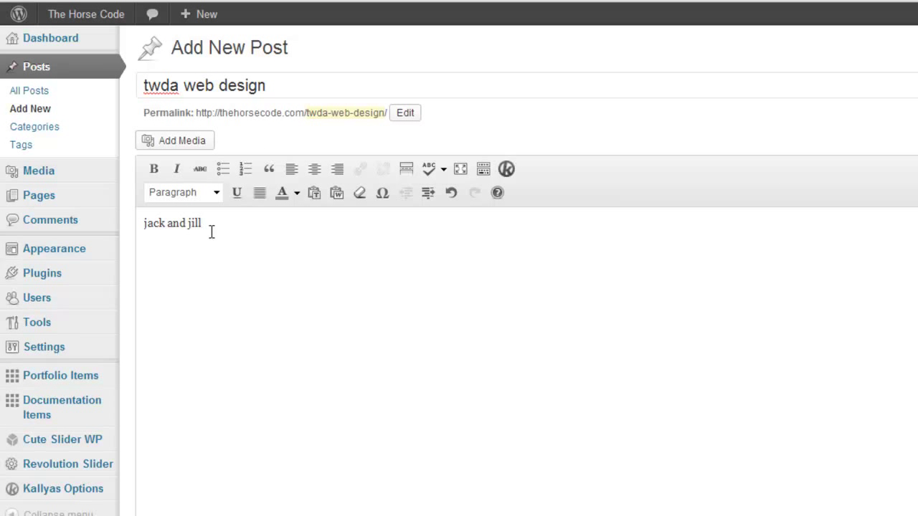
{"action": "left_click", "coordinate": [146, 226]}
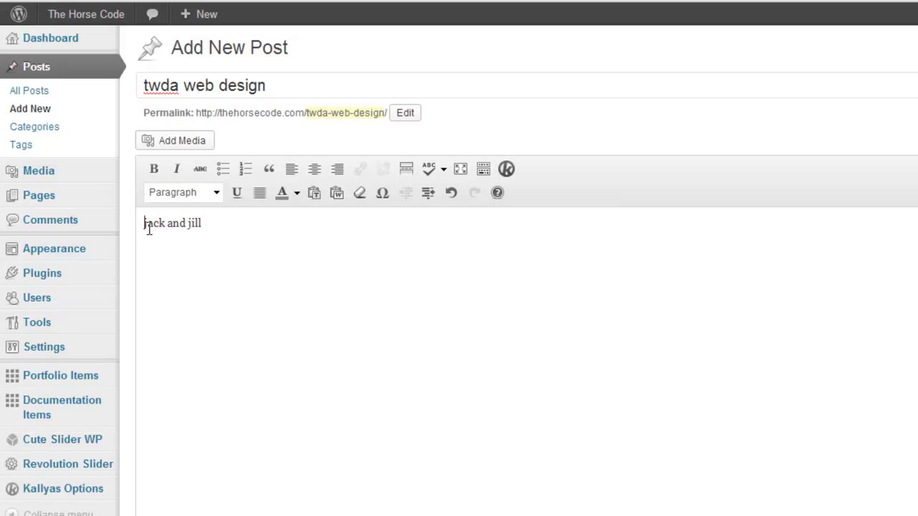
- Insert the black-and-white girl-on-horse photo from the Media Library before the 'jack and jill' text
{"action": "left_click", "coordinate": [185, 143]}
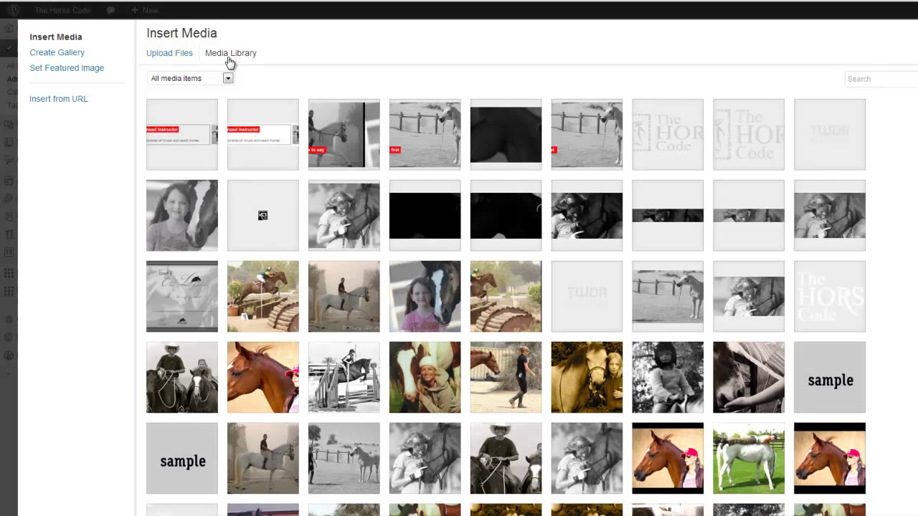
{"action": "left_click", "coordinate": [677, 364]}
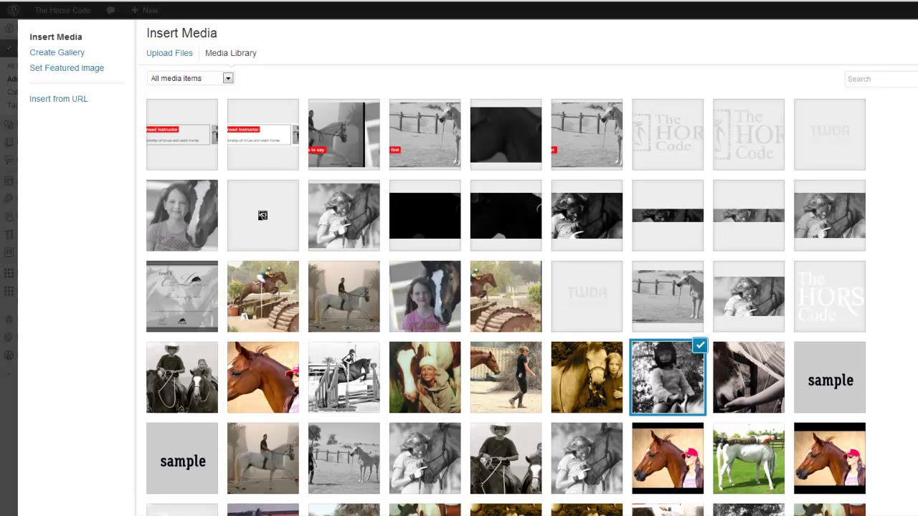
{"action": "left_click", "coordinate": [916, 515]}
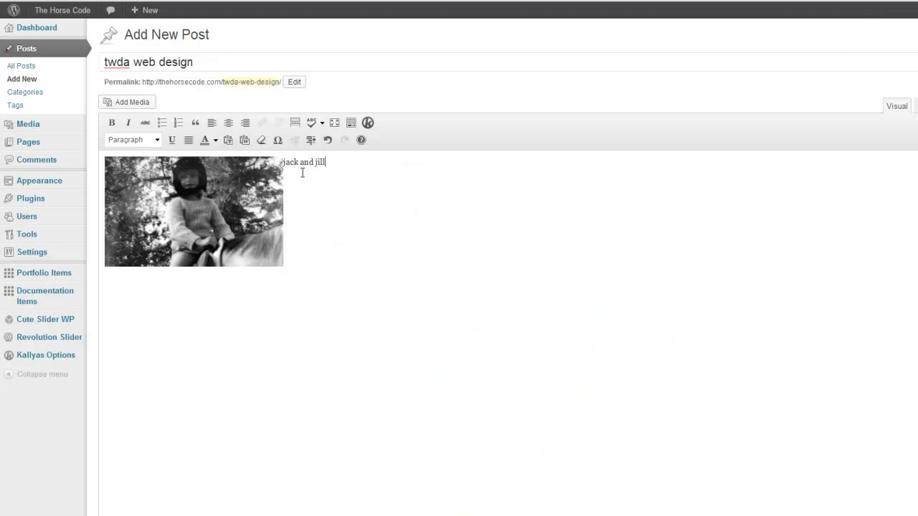
{"action": "left_click_drag", "start_coordinate": [286, 162], "coordinate": [327, 162]}
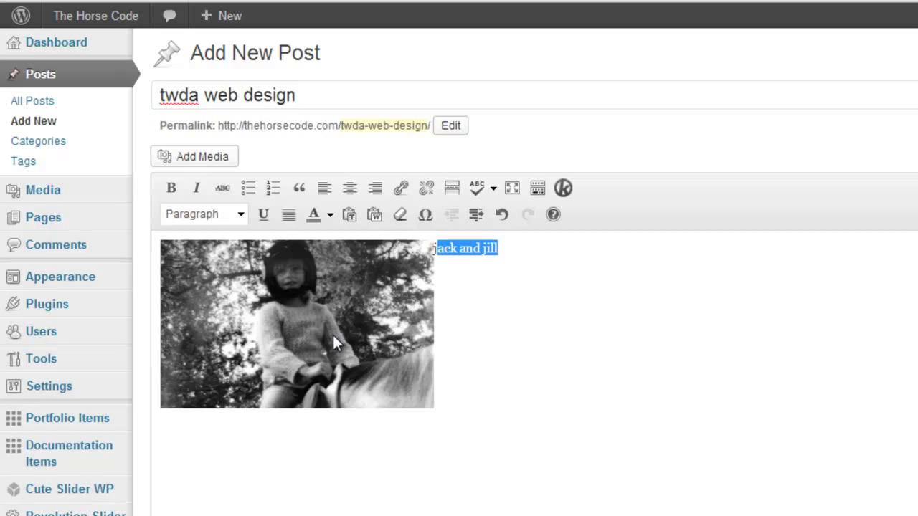
{"action": "left_click", "coordinate": [305, 322]}
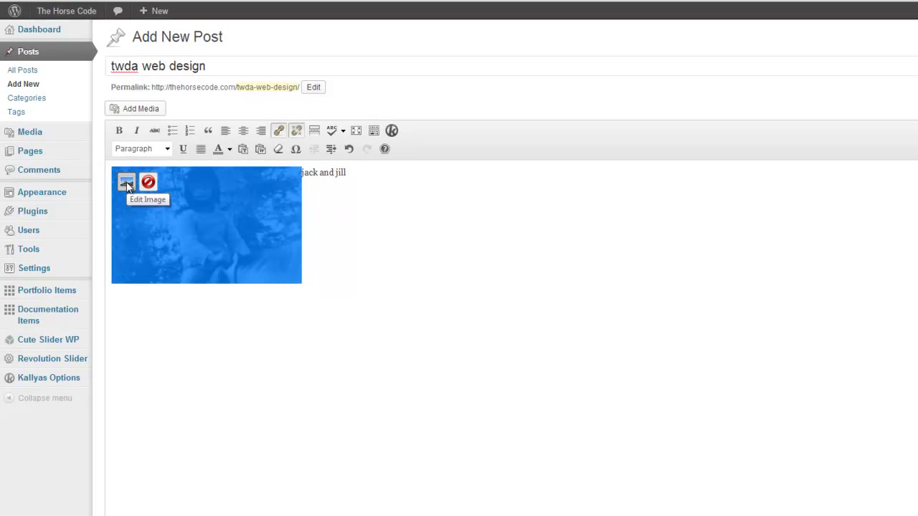
- In the photo's edit settings, preview None, Center and Right alignment, then keep it Left
{"action": "left_click", "coordinate": [126, 185]}
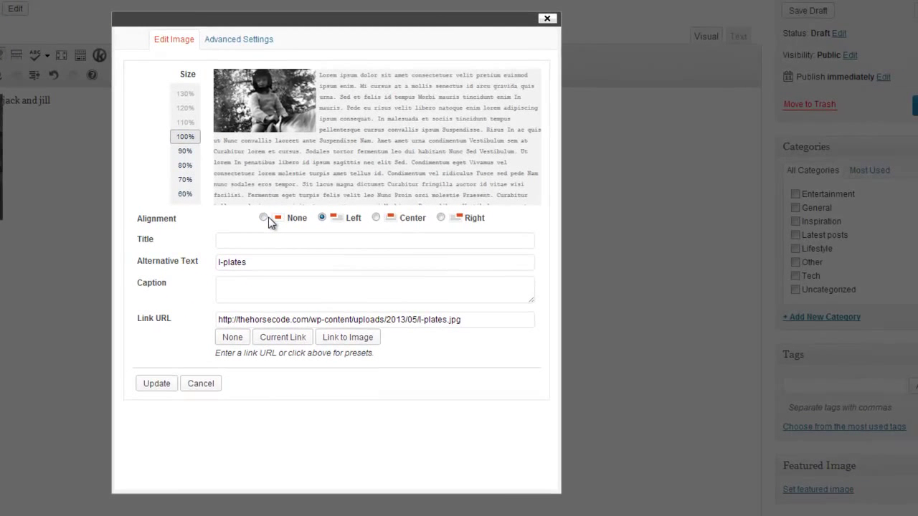
{"action": "left_click", "coordinate": [263, 218]}
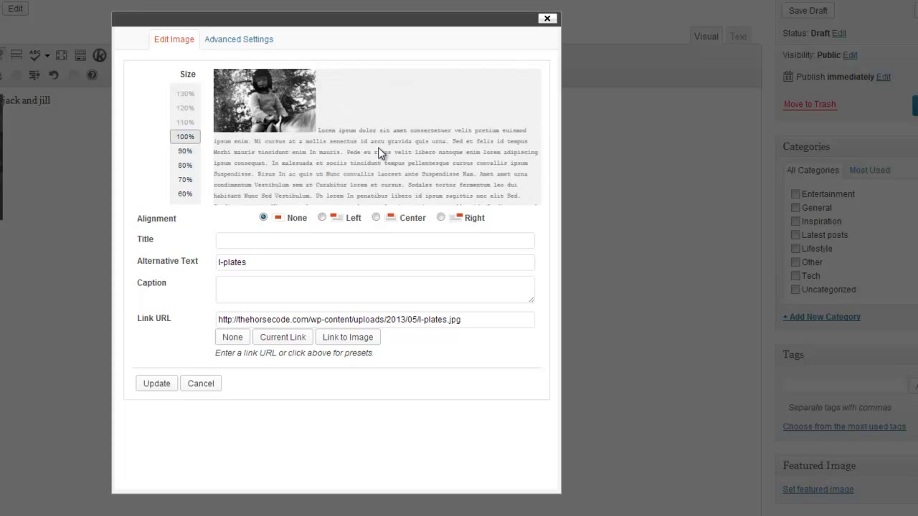
{"action": "left_click", "coordinate": [322, 217]}
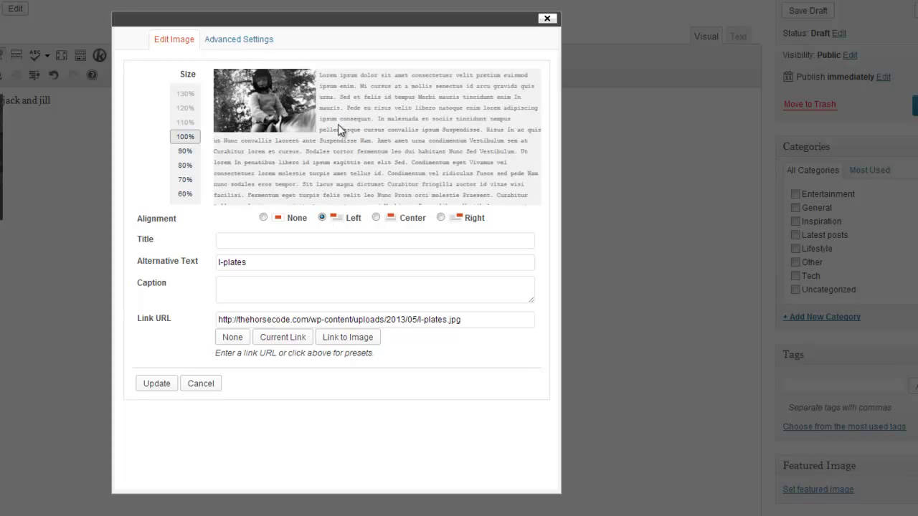
{"action": "left_click", "coordinate": [376, 217]}
{"action": "left_click", "coordinate": [440, 218]}
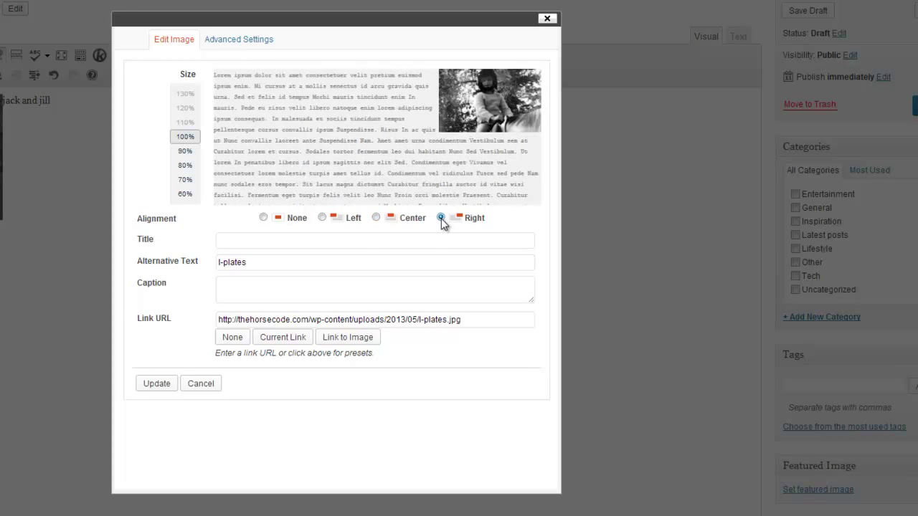
{"action": "left_click", "coordinate": [322, 218]}
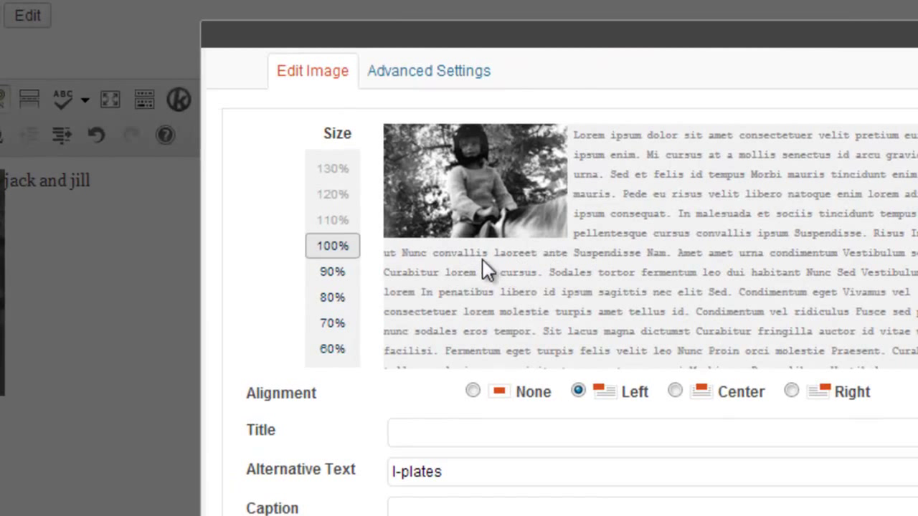
{"action": "left_click", "coordinate": [405, 75]}
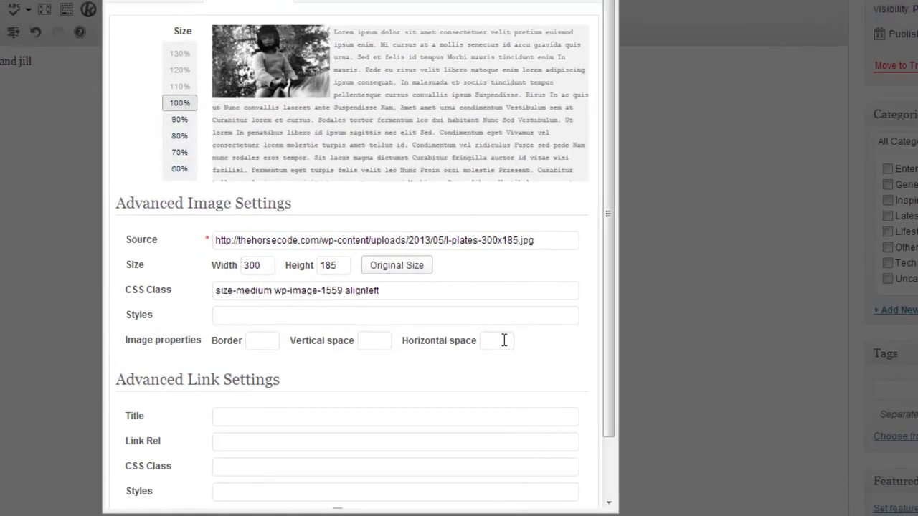
- Set the photo's horizontal space to 10, apply it, and return the cursor after 'jack and jill'
{"action": "left_click", "coordinate": [504, 340]}
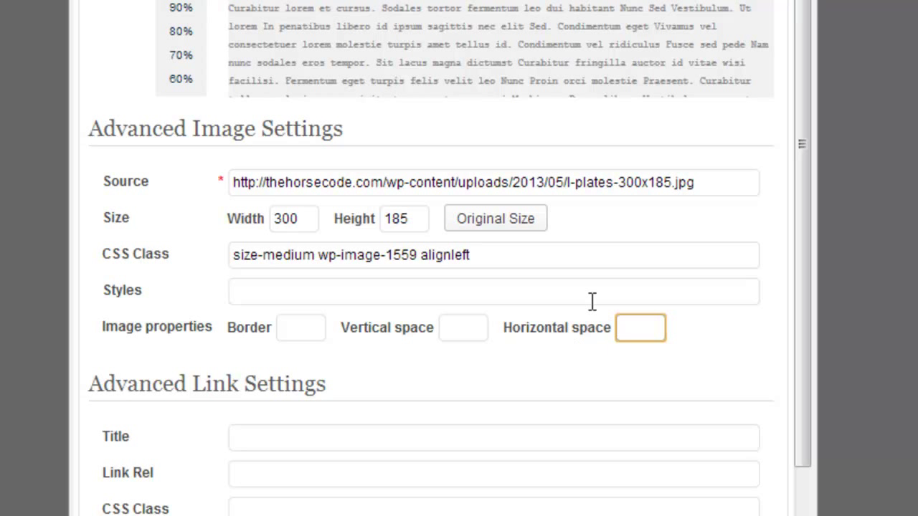
{"action": "type", "text": "10"}
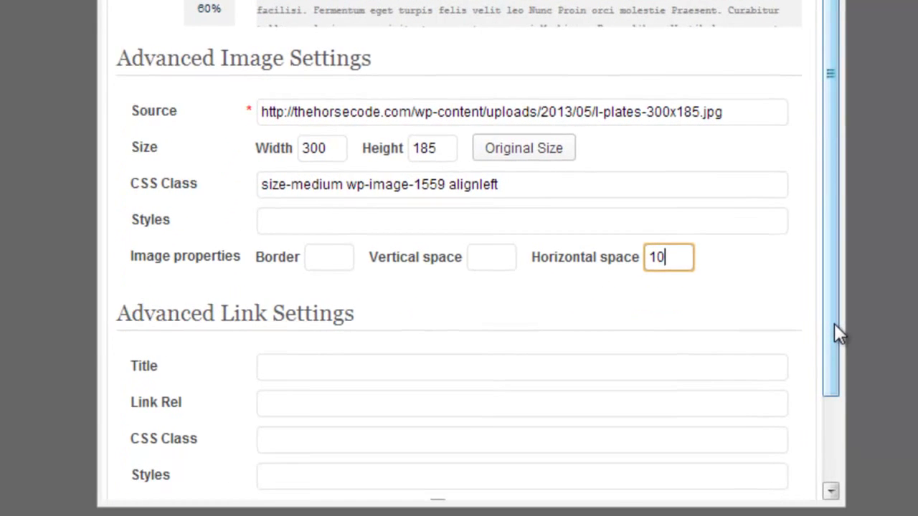
{"action": "left_click_drag", "start_coordinate": [802, 401], "coordinate": [805, 502]}
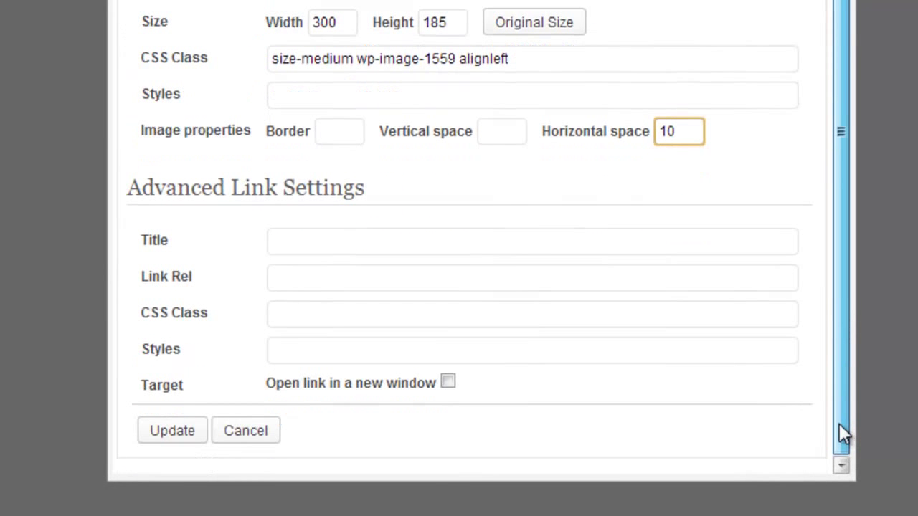
{"action": "left_click", "coordinate": [176, 431]}
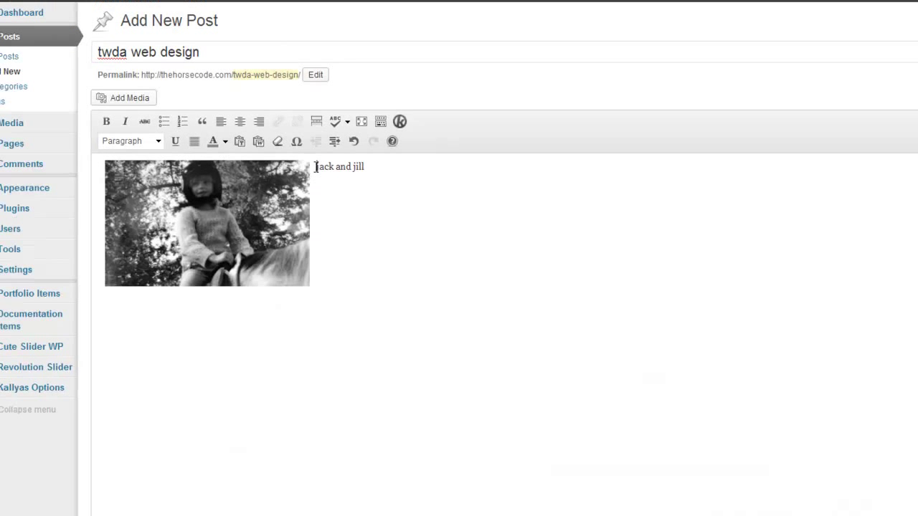
{"action": "left_click", "coordinate": [328, 179]}
{"action": "mouse_move", "coordinate": [333, 180]}
{"action": "left_mouse_down"}
{"action": "mouse_move", "coordinate": [377, 181]}
{"action": "mouse_move", "coordinate": [328, 180]}
{"action": "left_mouse_up"}
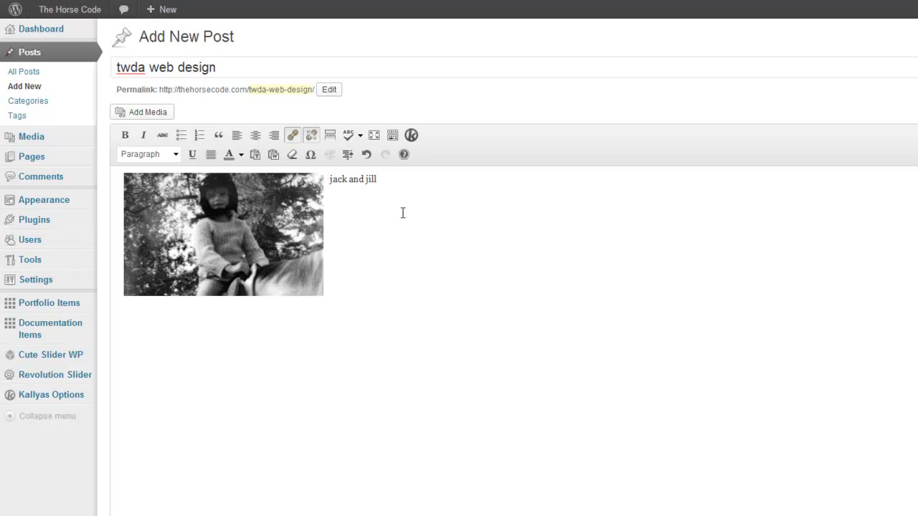
{"action": "left_click", "coordinate": [449, 211]}
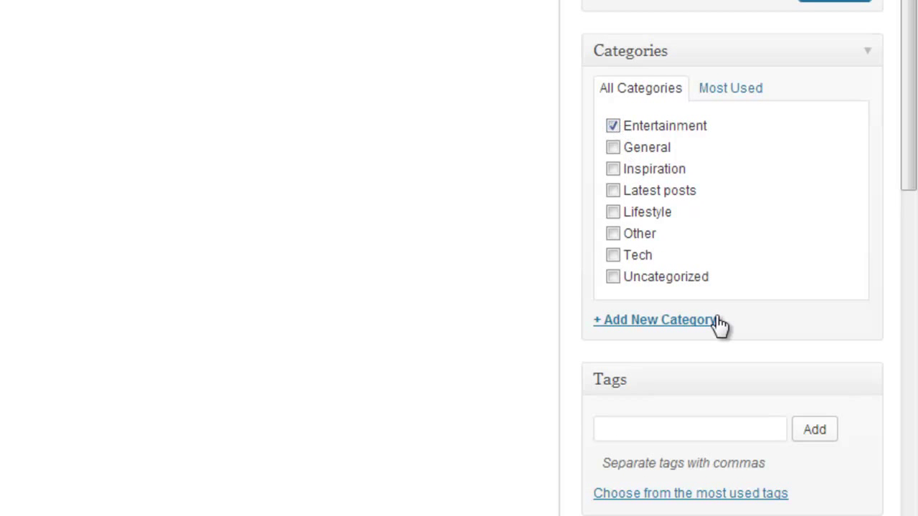
- Tag the post jack, jill and twda, with Entertainment ticked as its category
{"action": "left_click", "coordinate": [615, 431]}
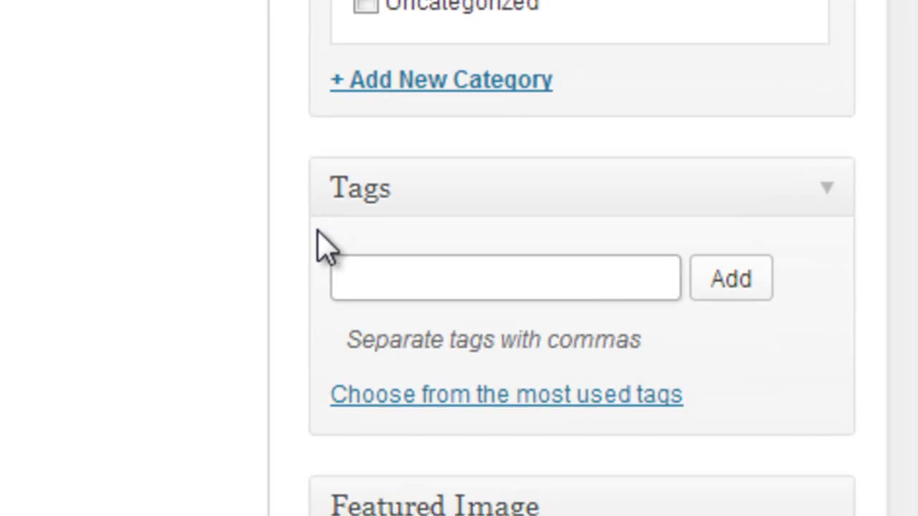
{"action": "type", "text": "jack,jill"}
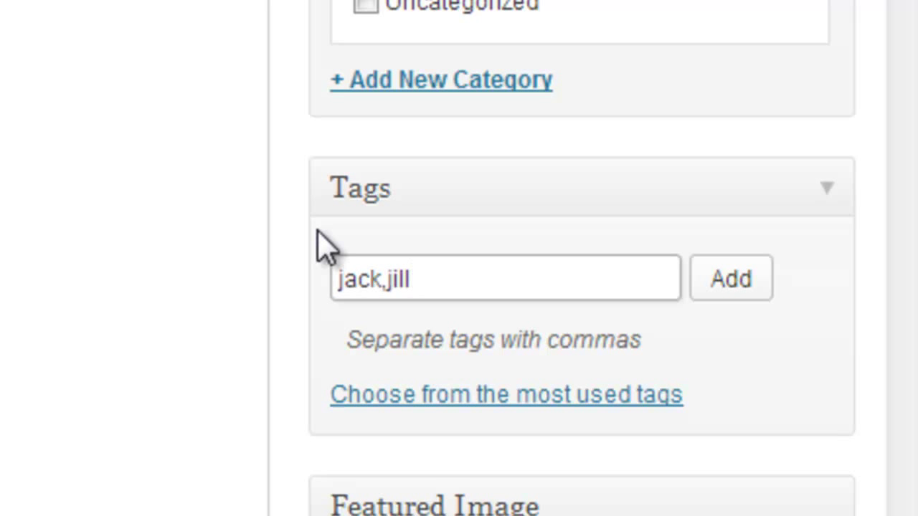
{"action": "type", "text": ",twda"}
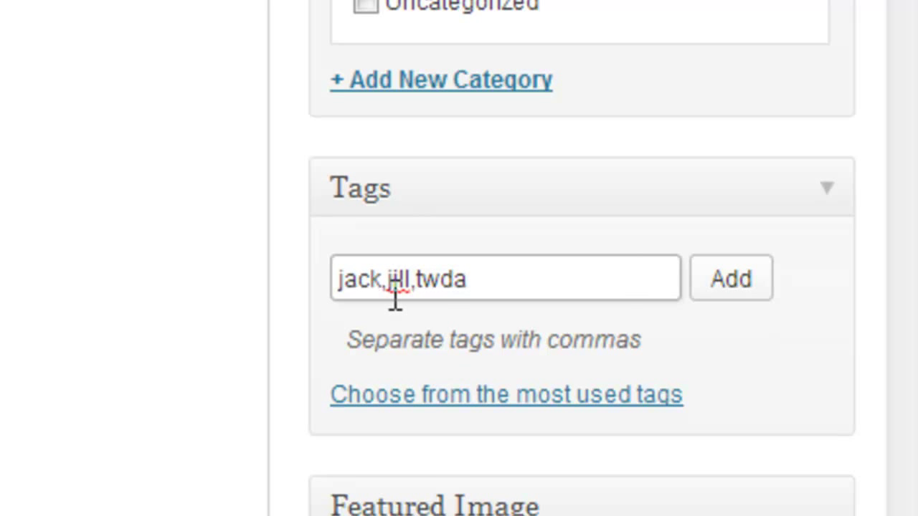
{"action": "left_click", "coordinate": [418, 281]}
{"action": "left_click", "coordinate": [731, 285]}
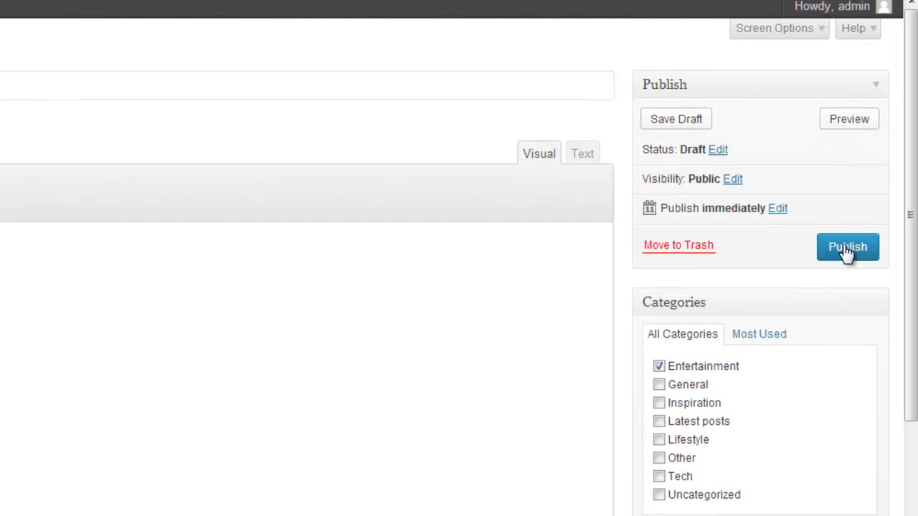
- Publish the 'twda web design' post and view it on the live site
{"action": "left_click", "coordinate": [848, 248]}
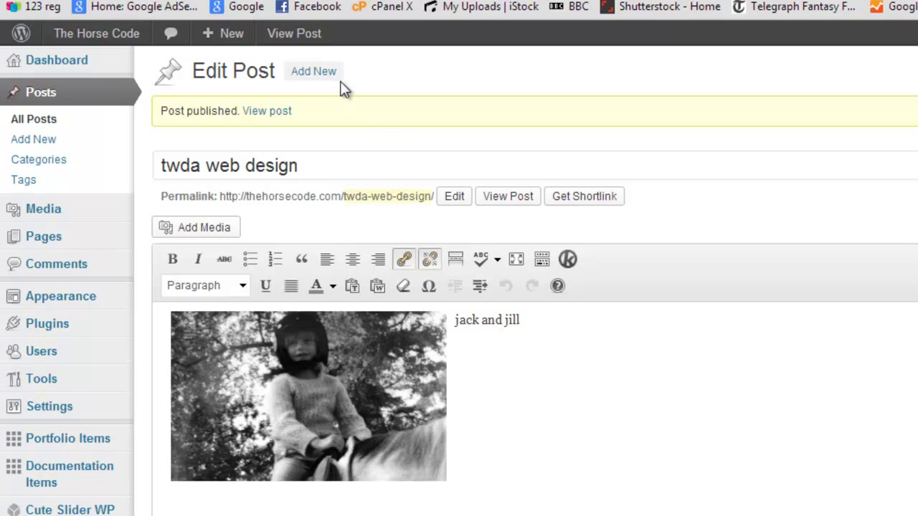
{"action": "left_click", "coordinate": [283, 42]}
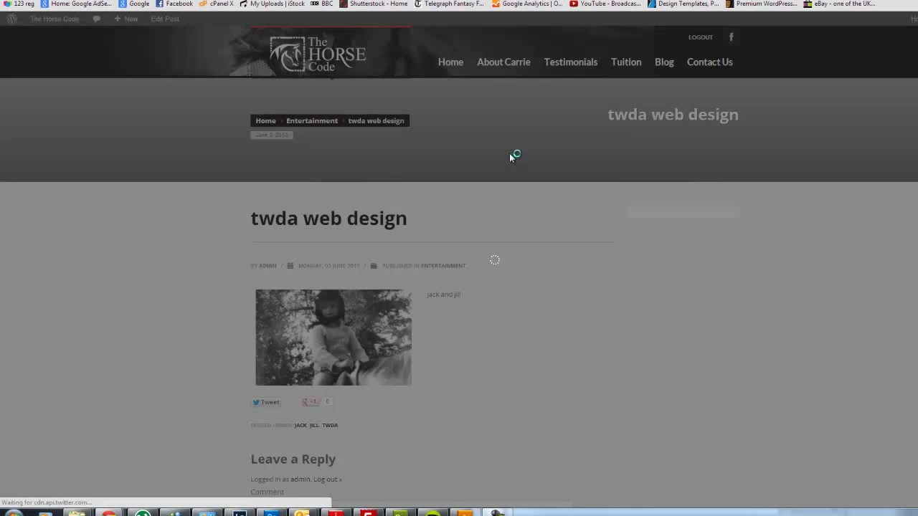
- Scroll down and back up the live post to check its photo, text, category and tags
{"action": "scroll", "coordinate": [528, 180], "scroll_direction": "down", "scroll_amount": 3}
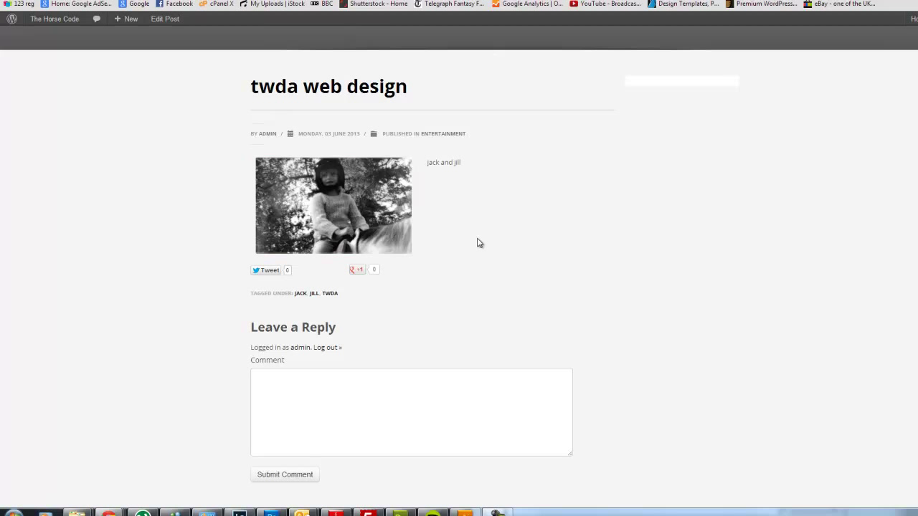
{"action": "scroll", "coordinate": [520, 266], "scroll_direction": "up", "scroll_amount": 3}
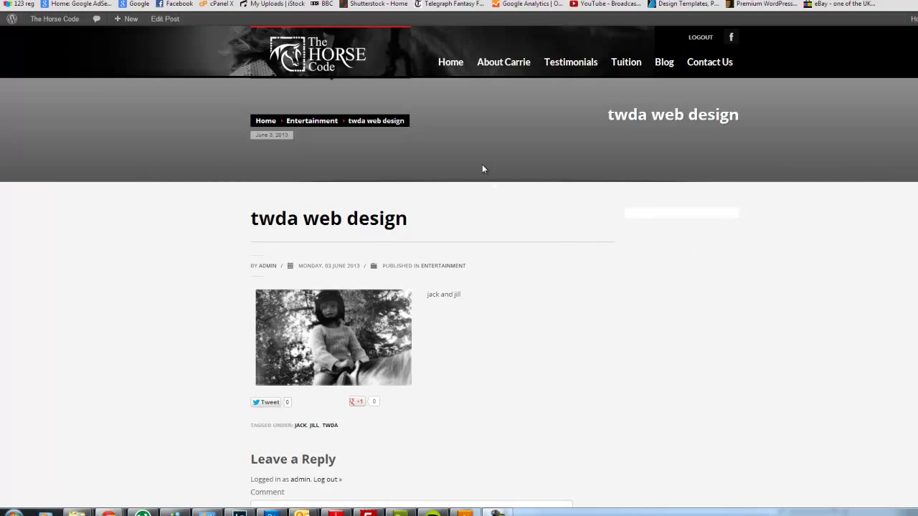